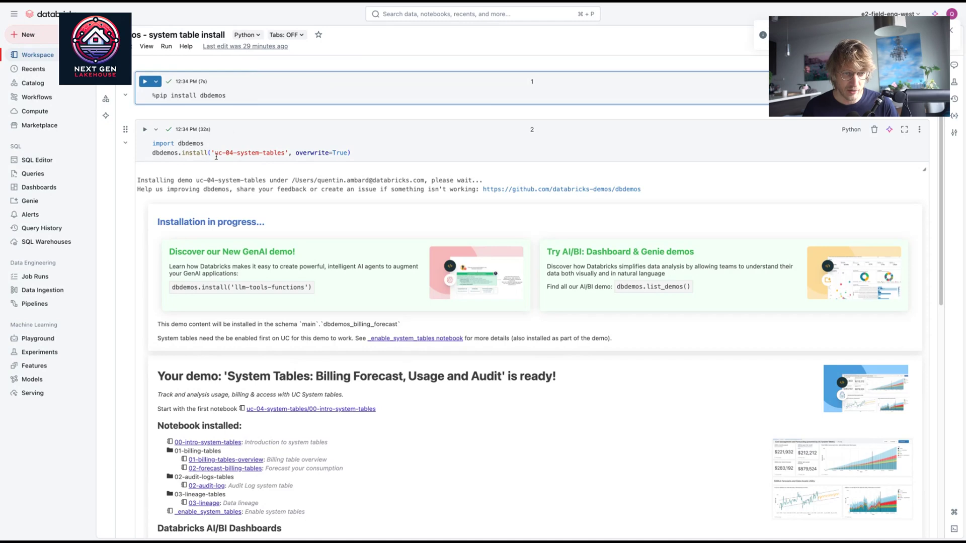
Step: Find the _enable_system_tables notebook in the demo's install output and open it
left_click_drag(214, 153, 286, 153)
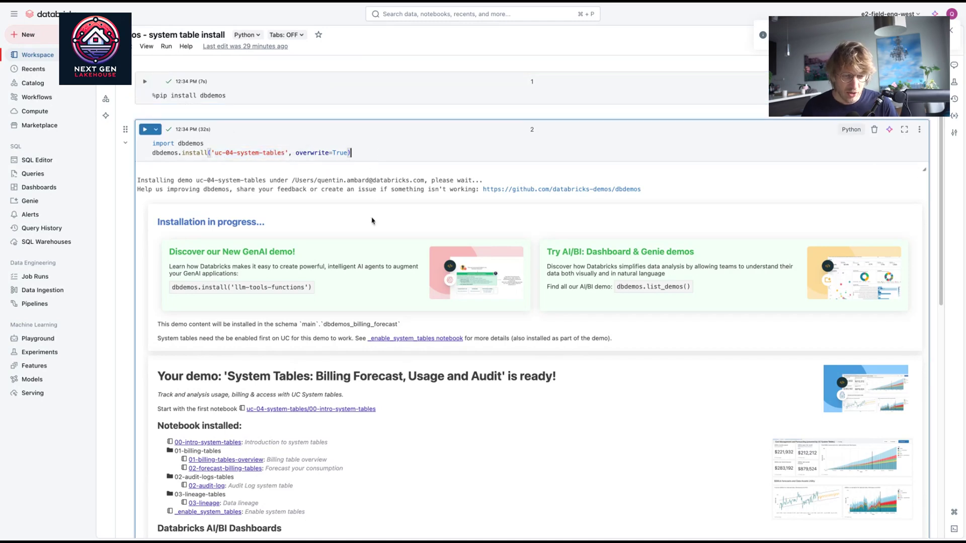
scroll(372, 217, "down", 3)
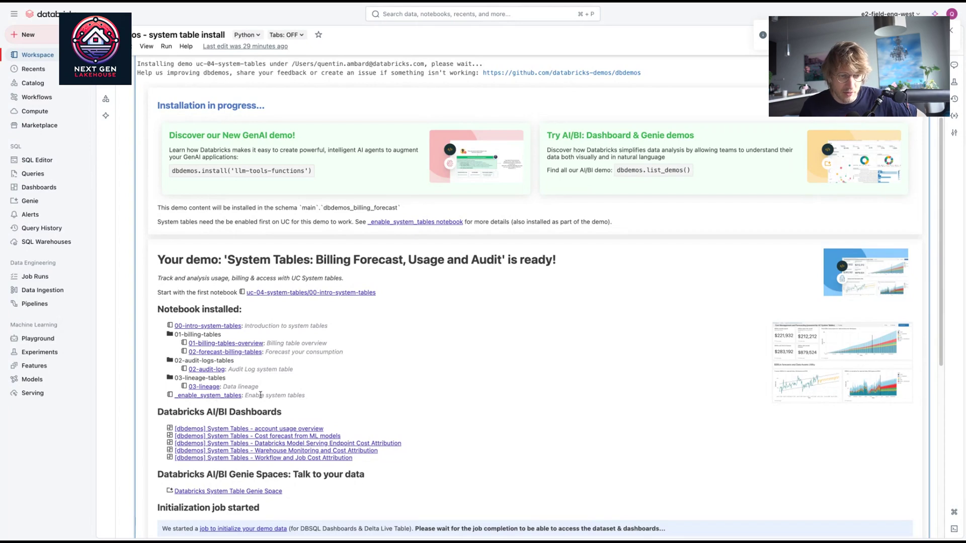
left_click_drag(262, 397, 174, 398)
left_click(242, 396)
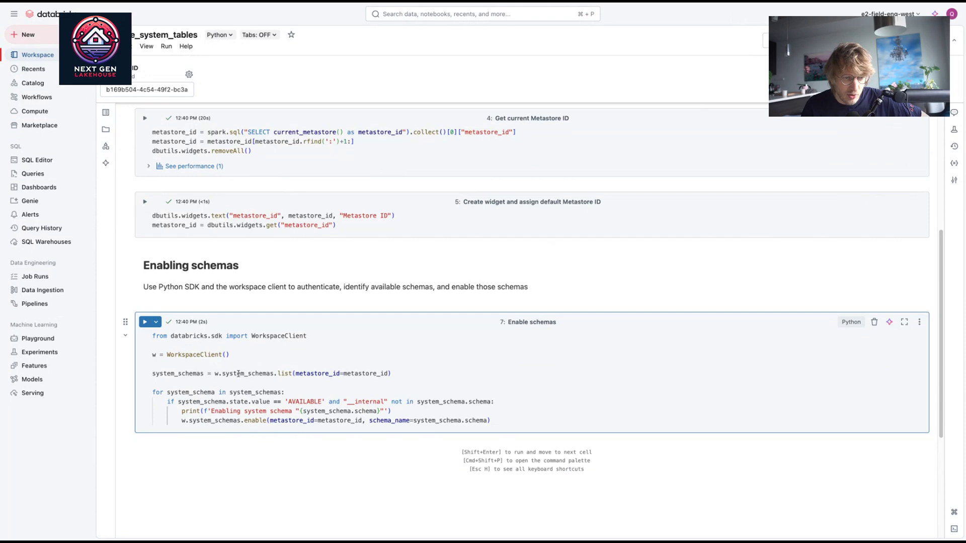
Step: Select the Enable schemas cell, then show slide 2, 'Enable your system tables', in the deck
left_click(252, 392)
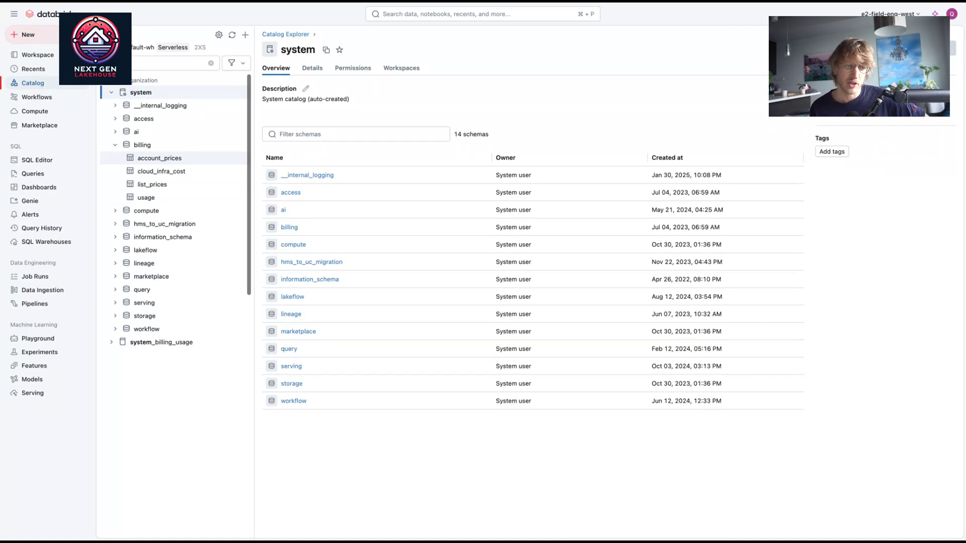
left_click(149, 5)
left_click(64, 131)
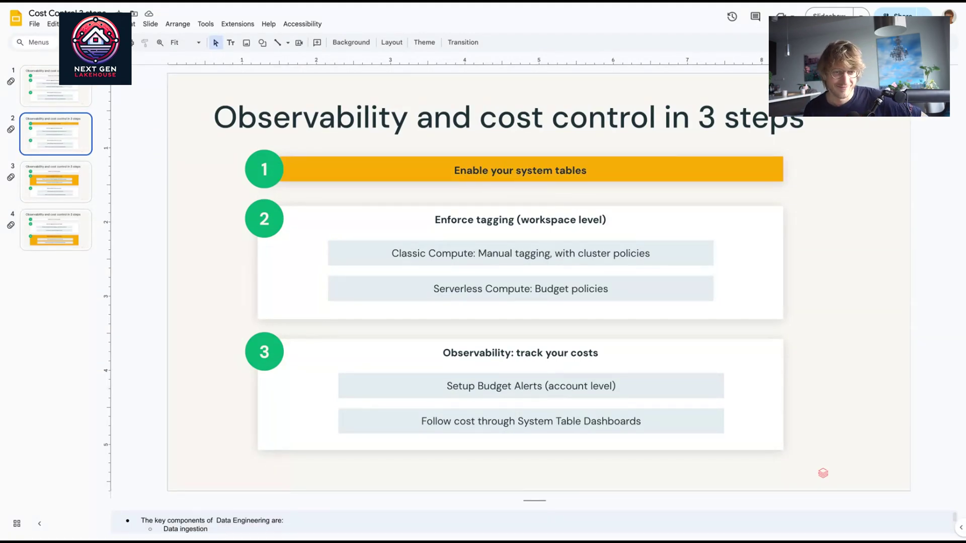
Step: Move the deck to slide 3, highlighting step 2 'Enforce tagging (workspace level)'
left_click(55, 182)
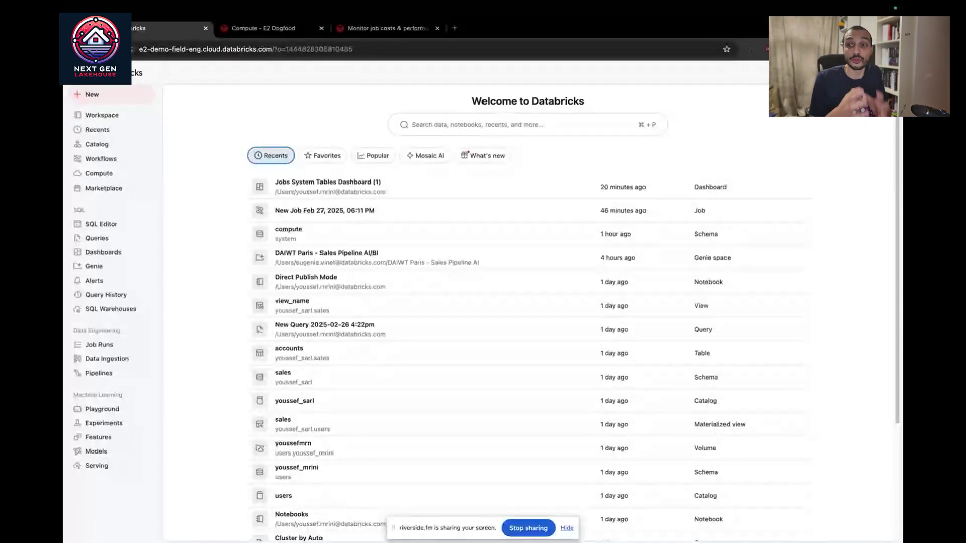
Step: Draft a new compute cluster tagged Team = Engineering, then move to Workflows
left_click(110, 176)
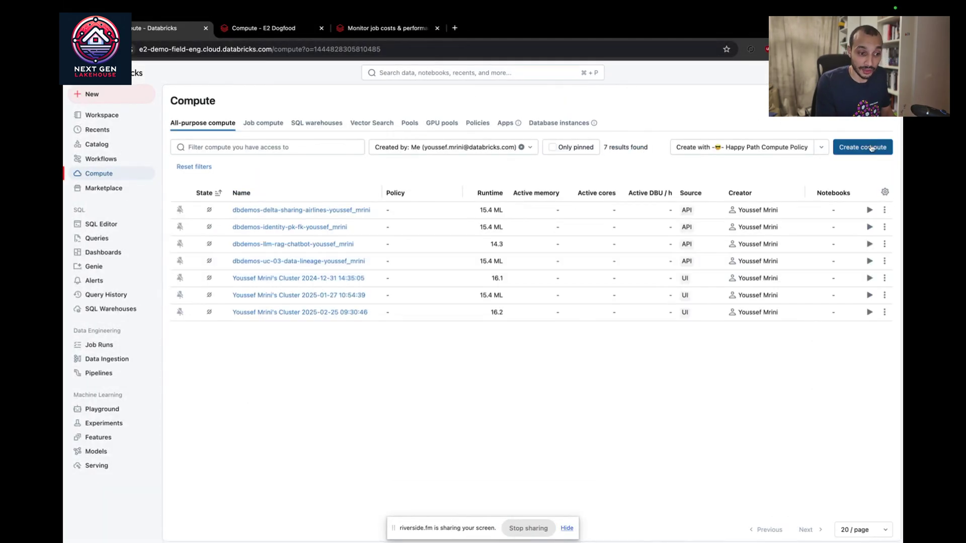
left_click(874, 149)
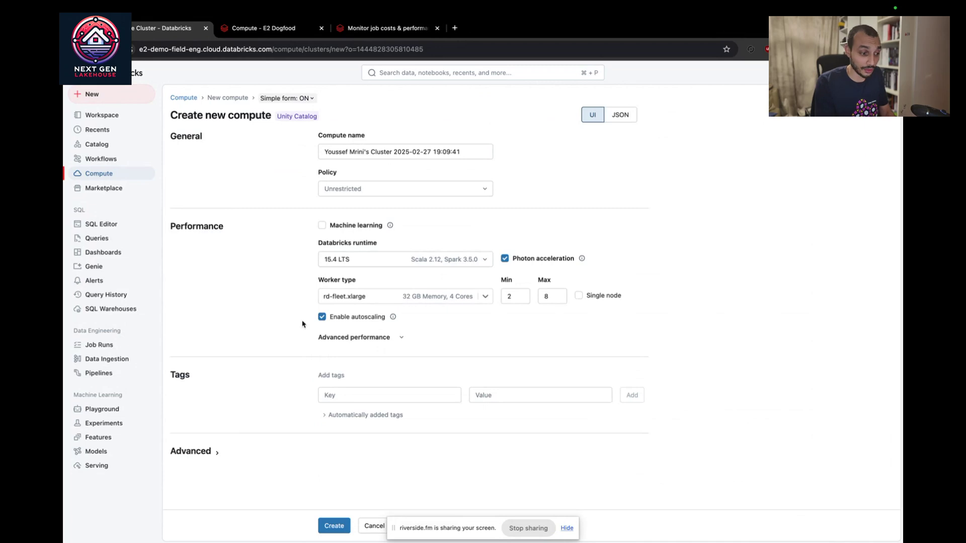
left_click(357, 396)
type("T")
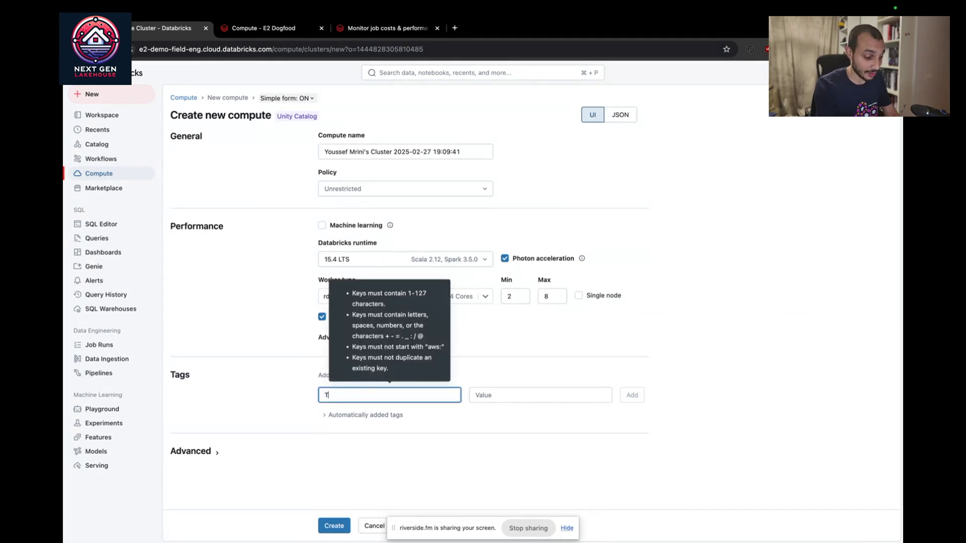
type("eam")
key("Tab")
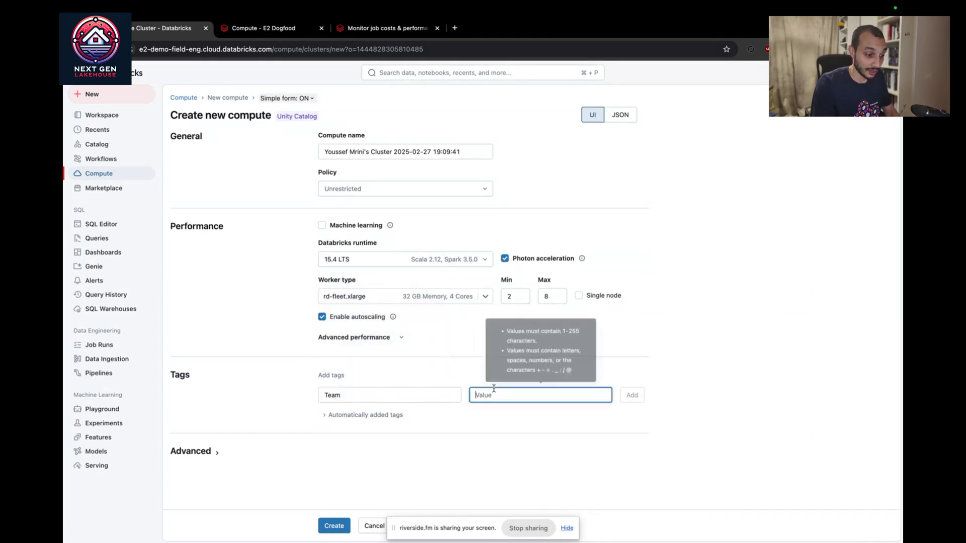
type("Engine")
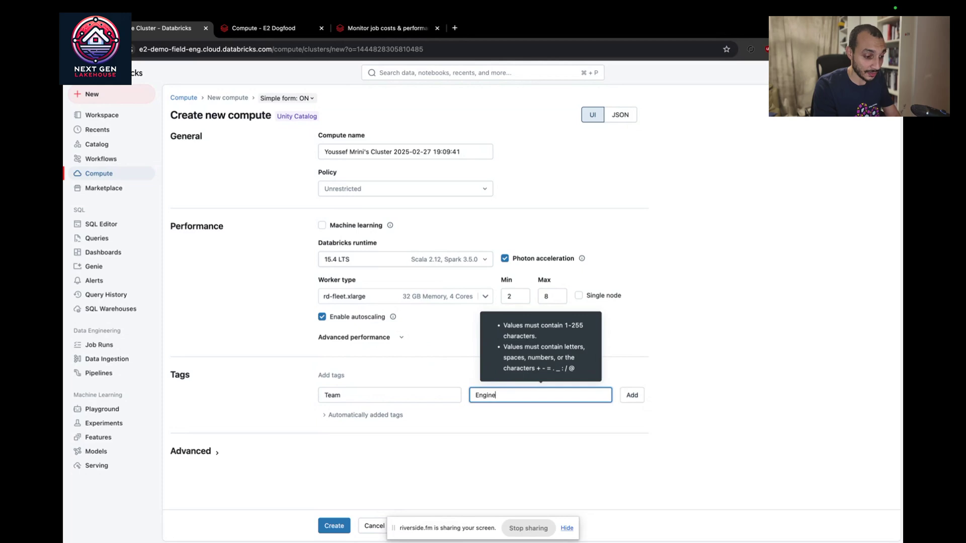
type("ering")
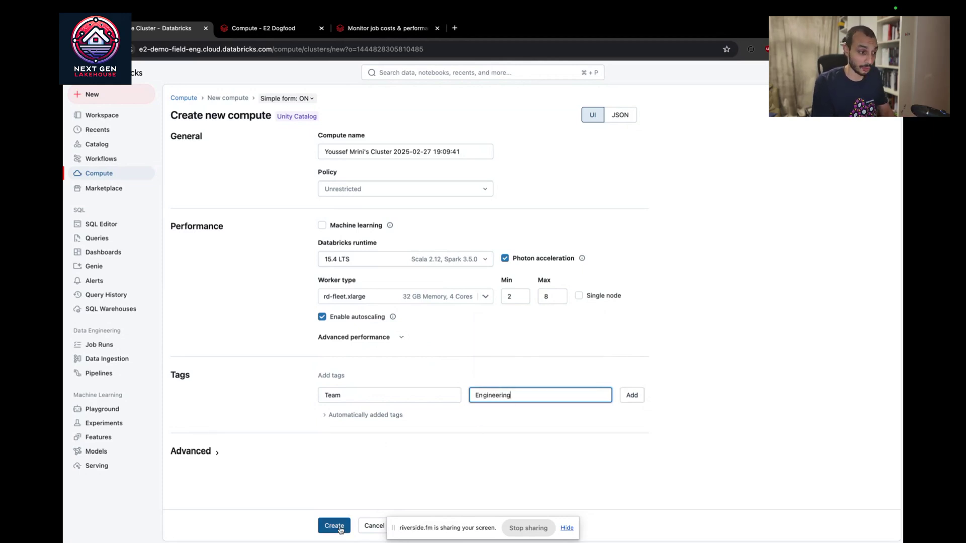
left_click(101, 160)
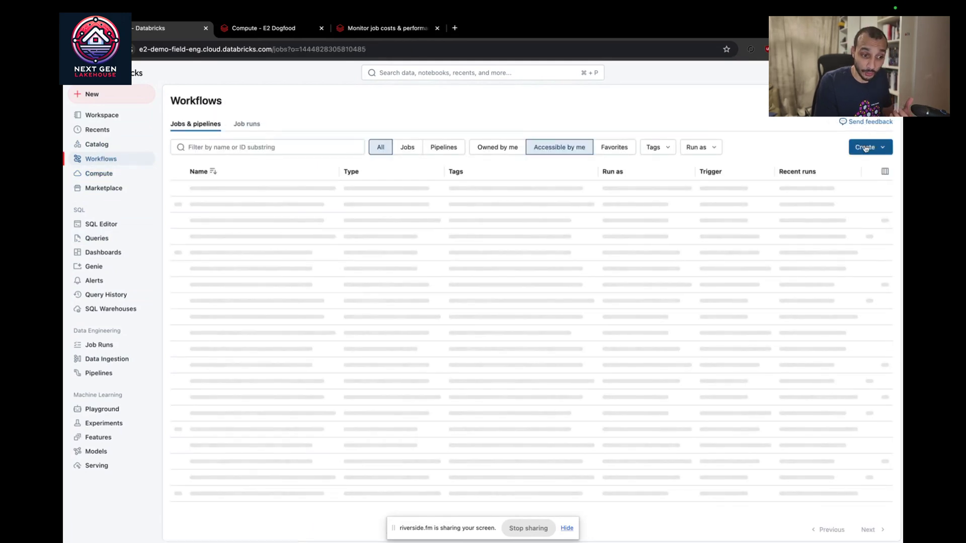
Step: Create a new job and enter the tag team = Engineer, then cancel the tag
left_click(865, 148)
left_click(792, 178)
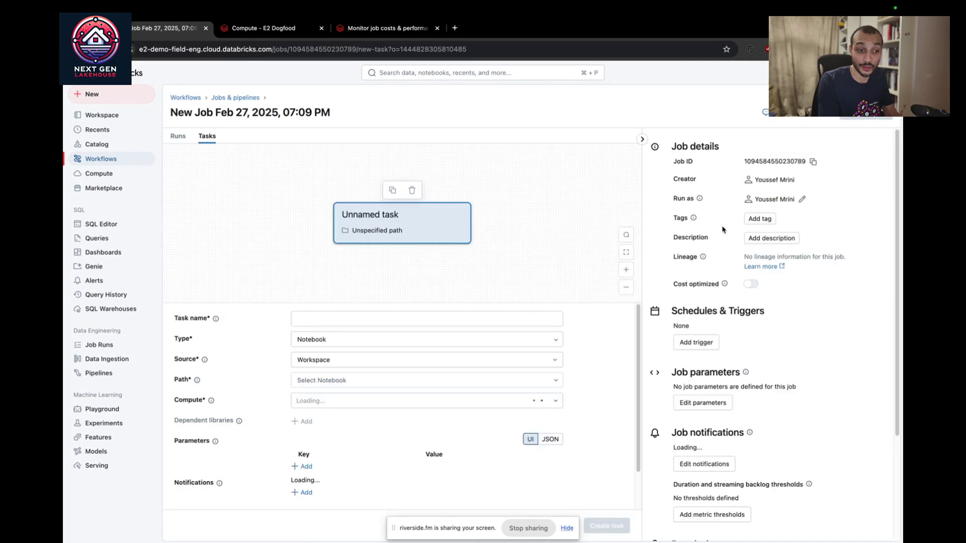
left_click(759, 220)
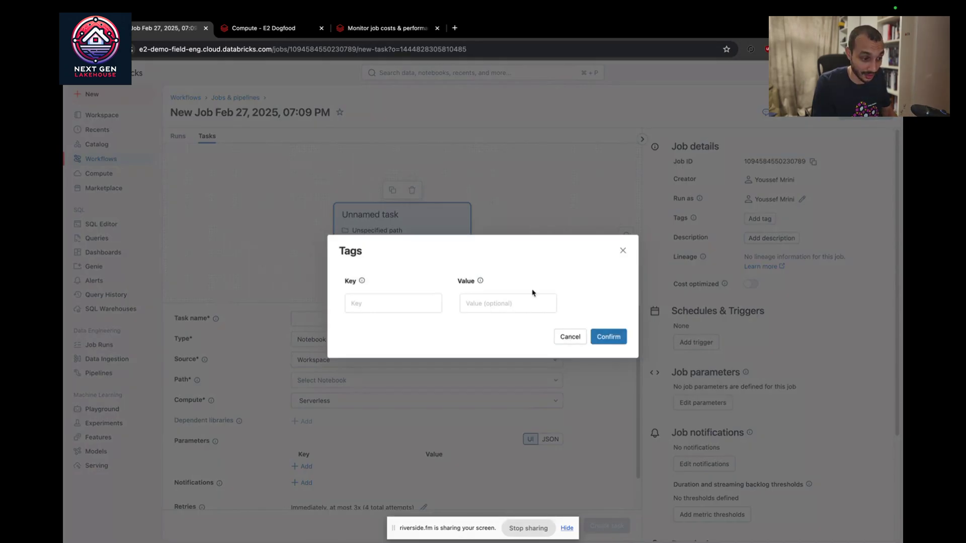
left_click(410, 302)
type("team")
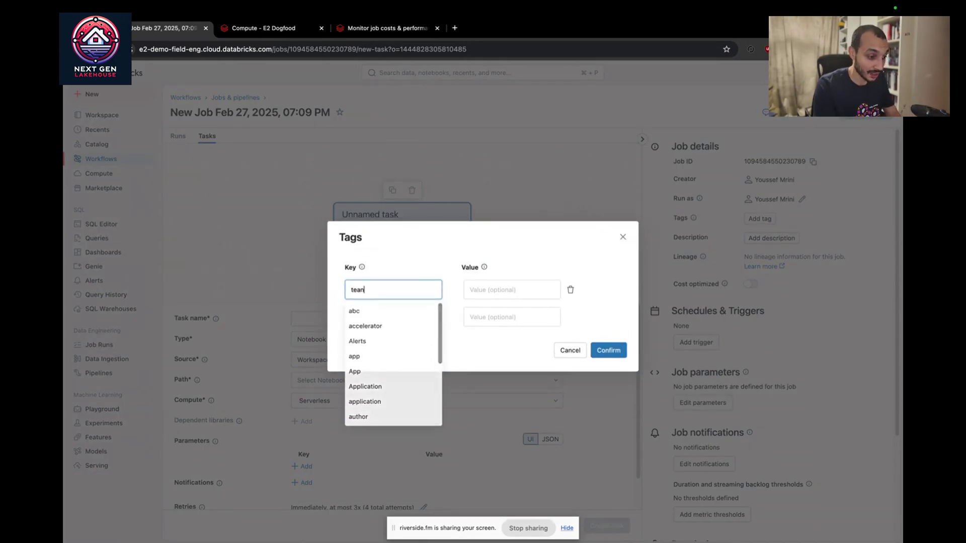
left_click(507, 290)
type("Engineer")
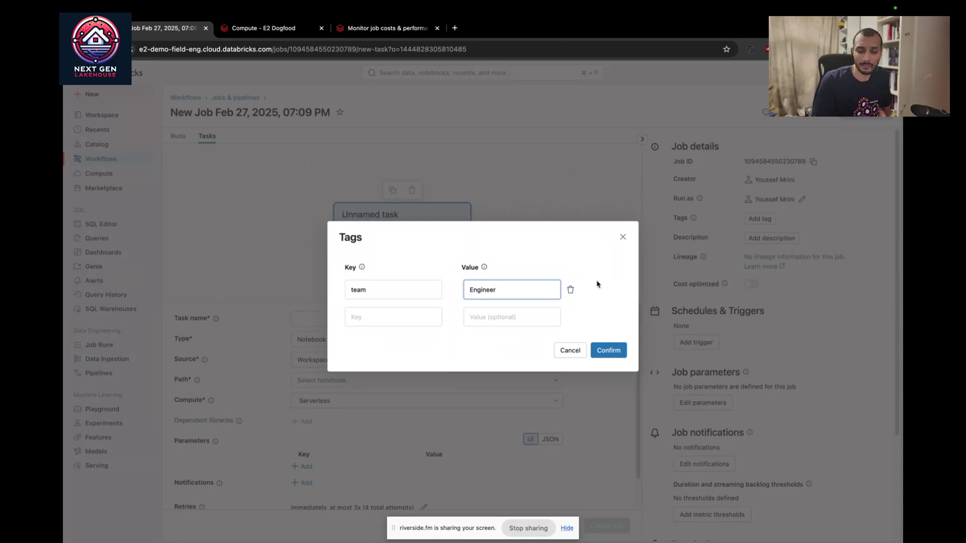
left_click(623, 236)
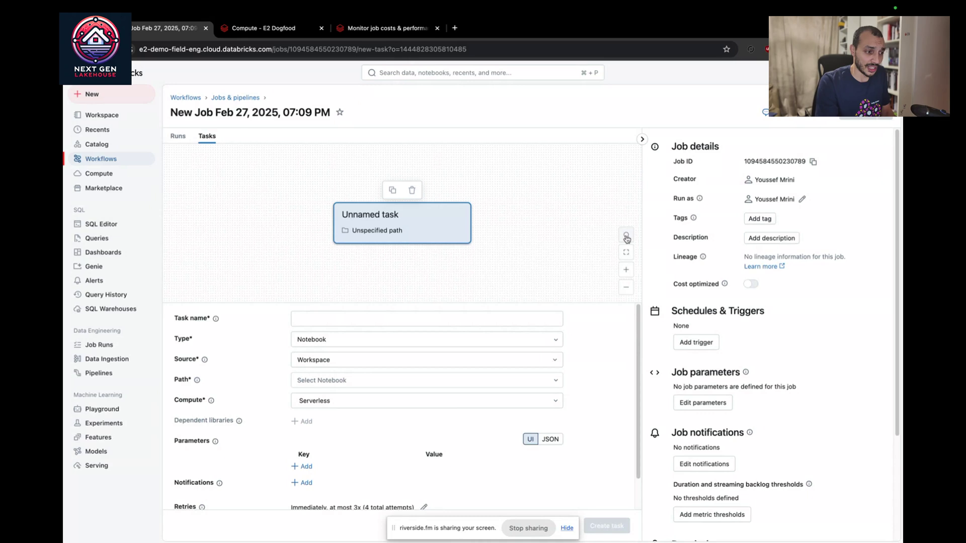
Step: Begin a new SQL warehouse tagged team = Engineering, then dismiss the form
left_click(112, 174)
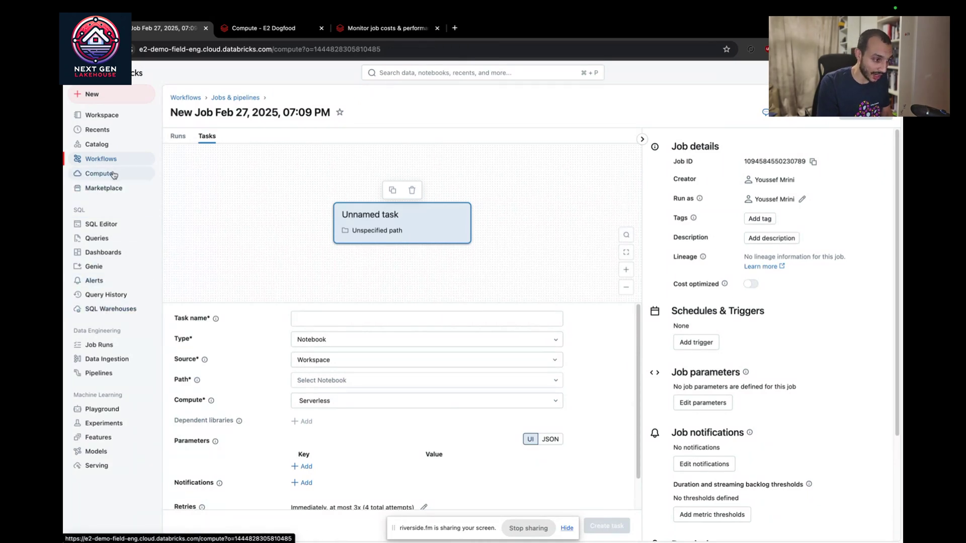
left_click(316, 123)
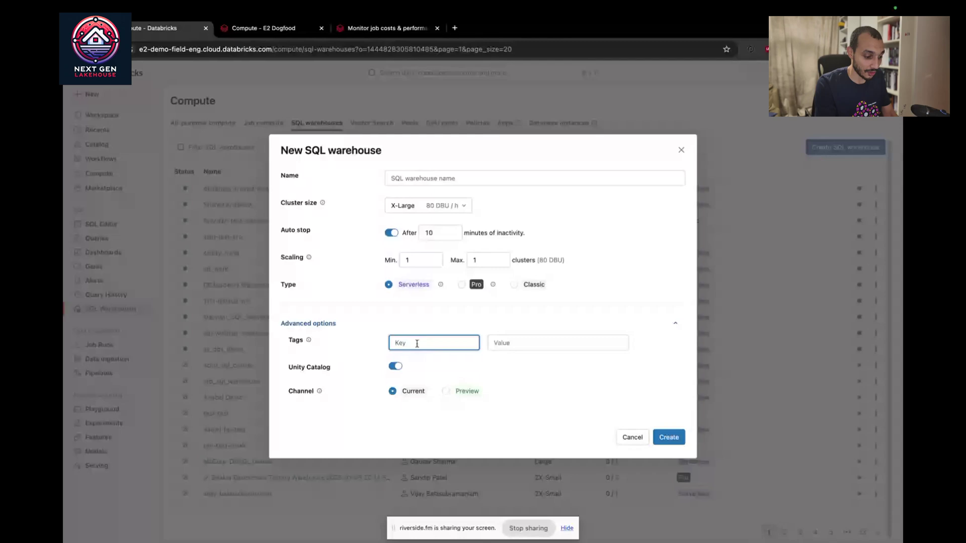
type("tea")
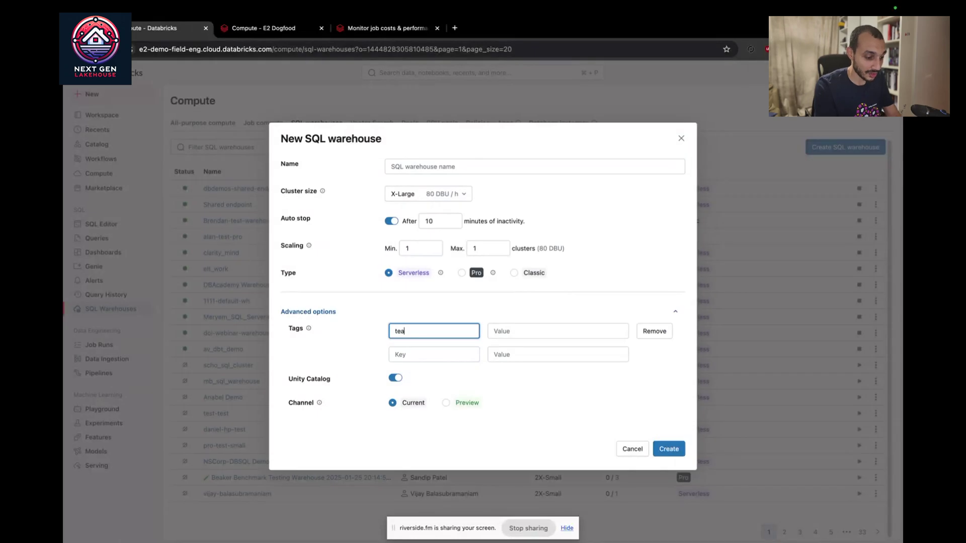
type("m")
key("Tab")
type("Engineering")
key("Return")
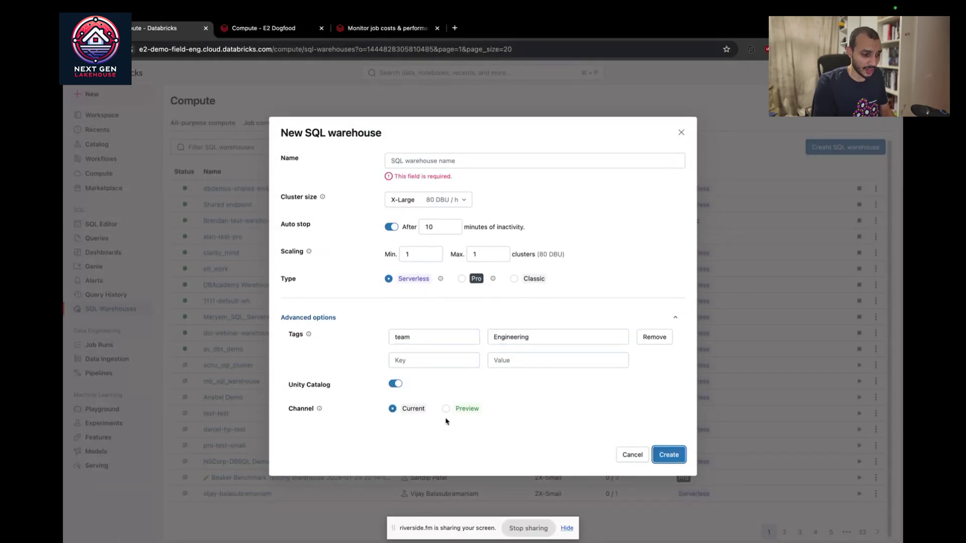
key("Escape")
Step: Start a new serving endpoint and begin a 'te' tag key, then return to Compute
left_click(95, 465)
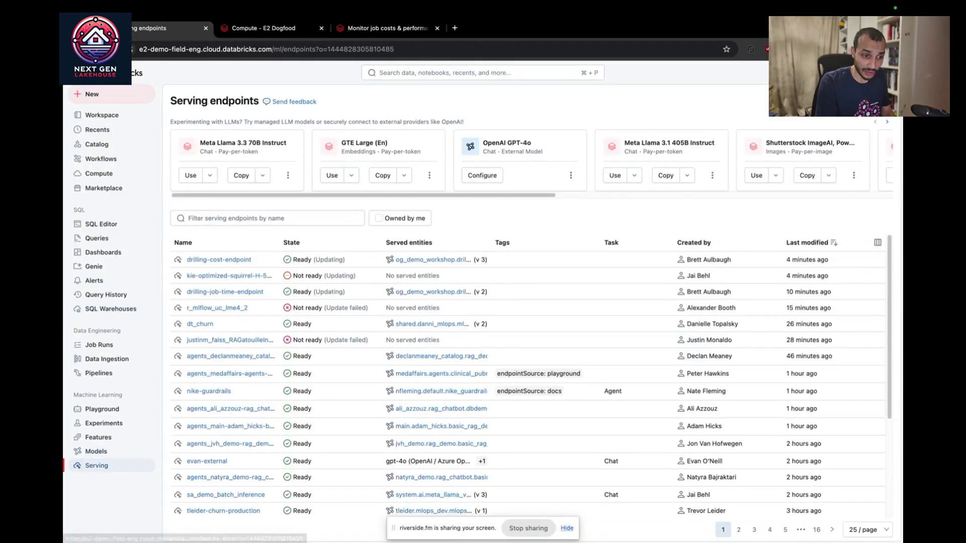
left_click(855, 101)
scroll(355, 427, "down", 2)
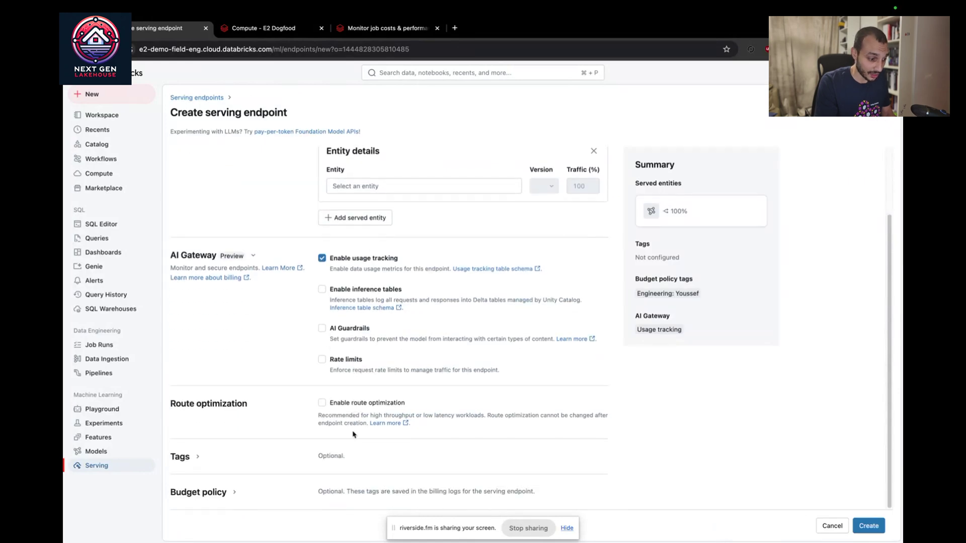
left_click(218, 459)
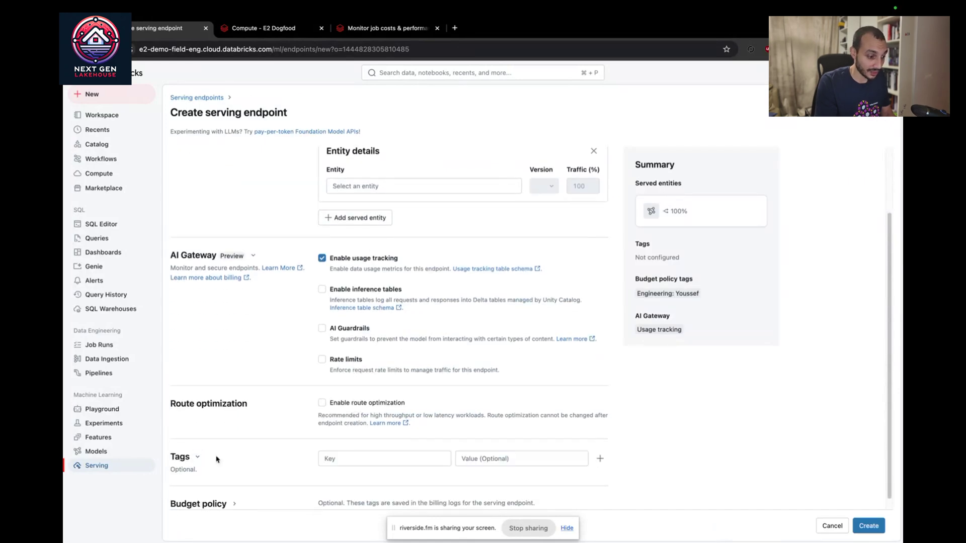
left_click(343, 457)
type("te")
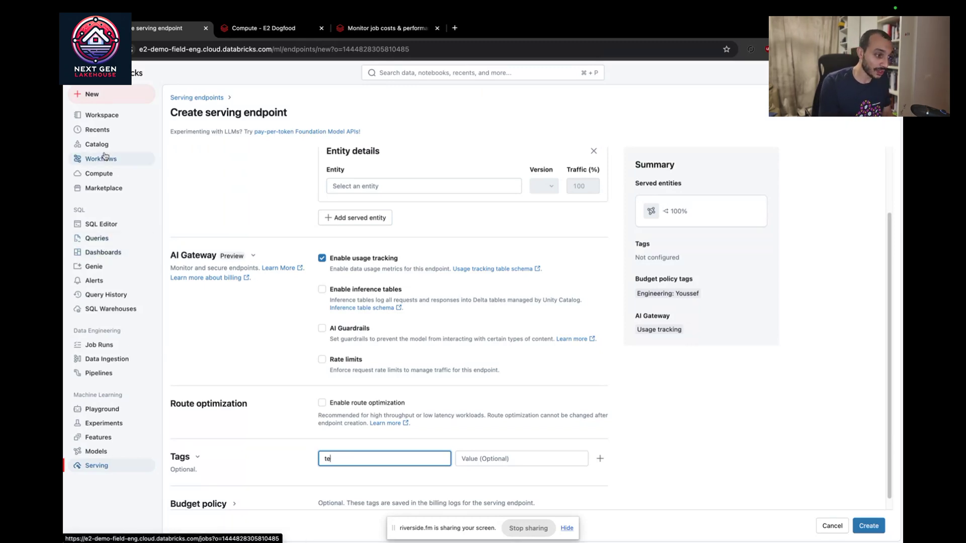
left_click(107, 173)
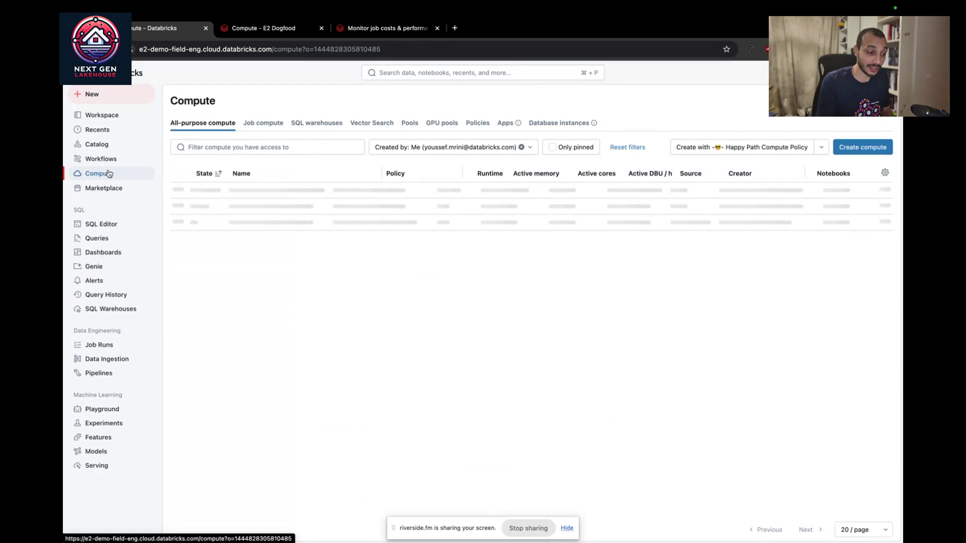
left_click(476, 123)
left_click(242, 147)
type("youssef")
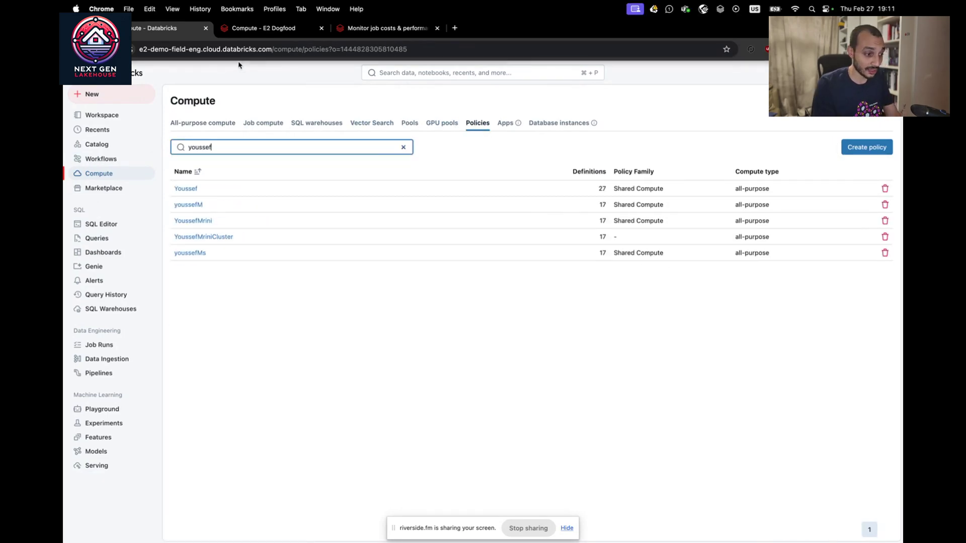
left_click(222, 237)
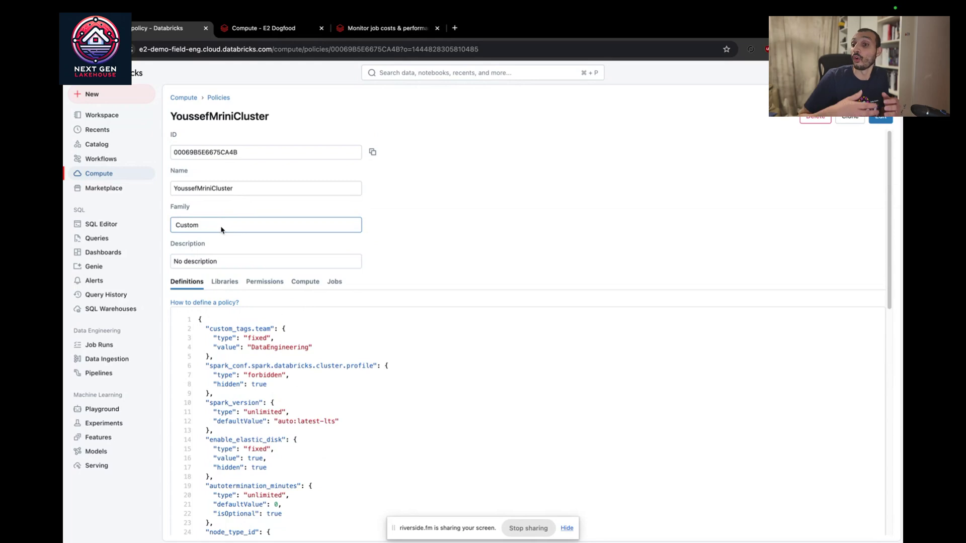
scroll(222, 230, "down", 3)
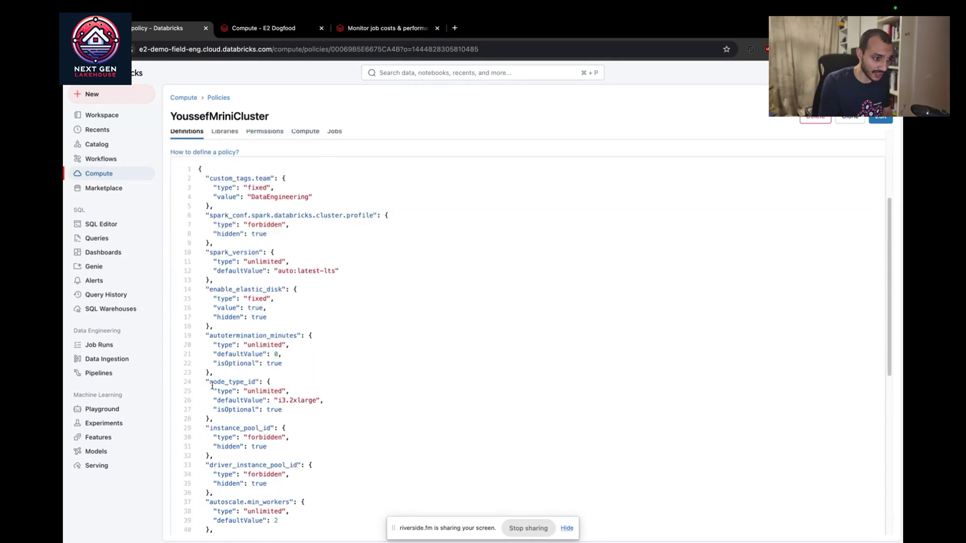
scroll(274, 240, "up", 1)
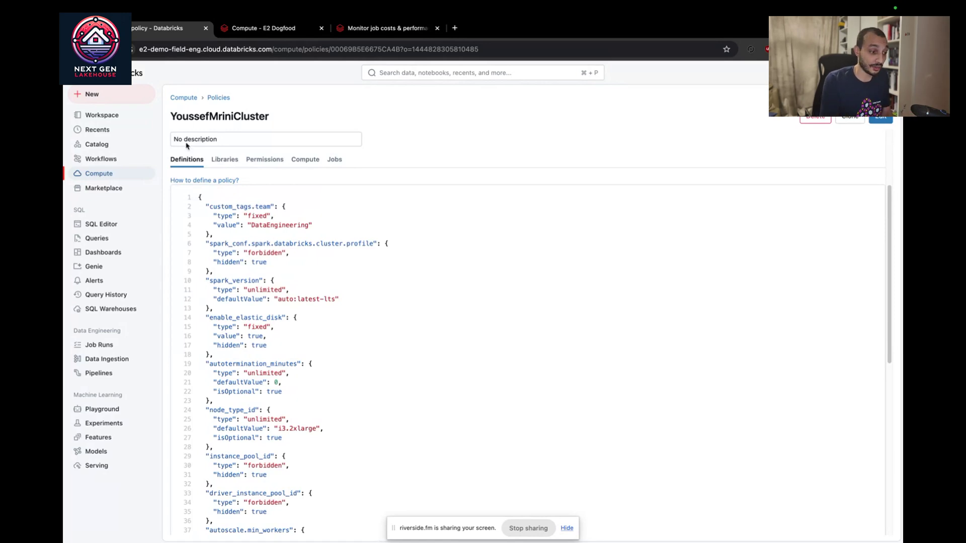
left_click(263, 160)
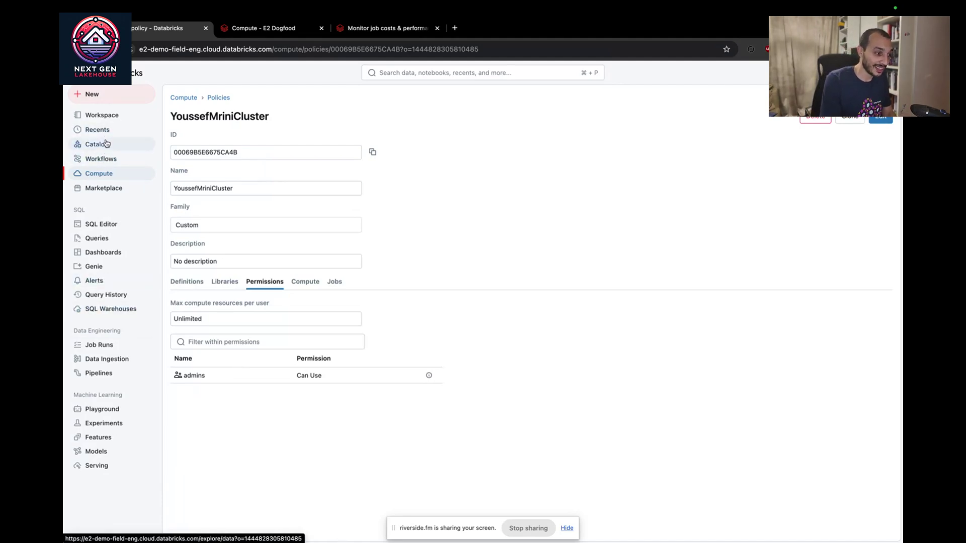
left_click(110, 176)
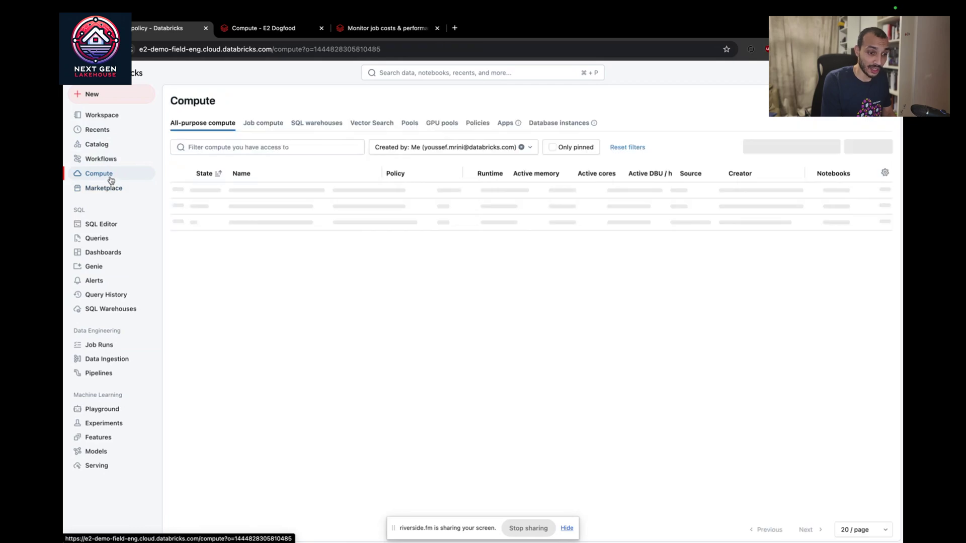
left_click(858, 148)
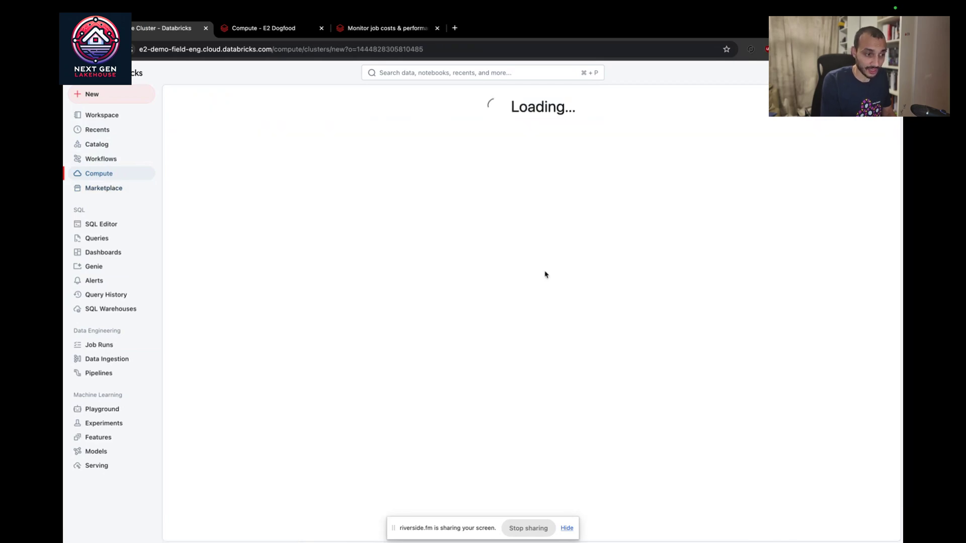
left_click(381, 193)
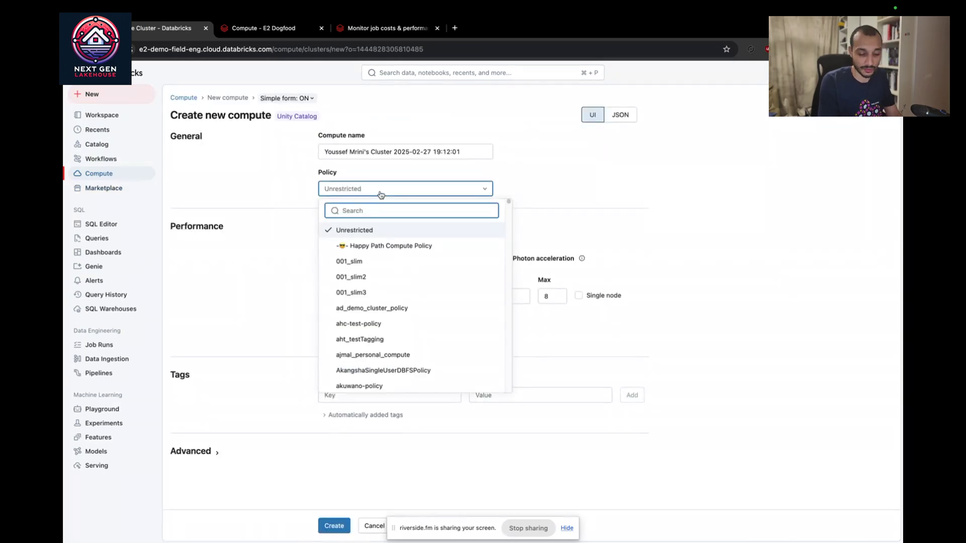
type("yousse")
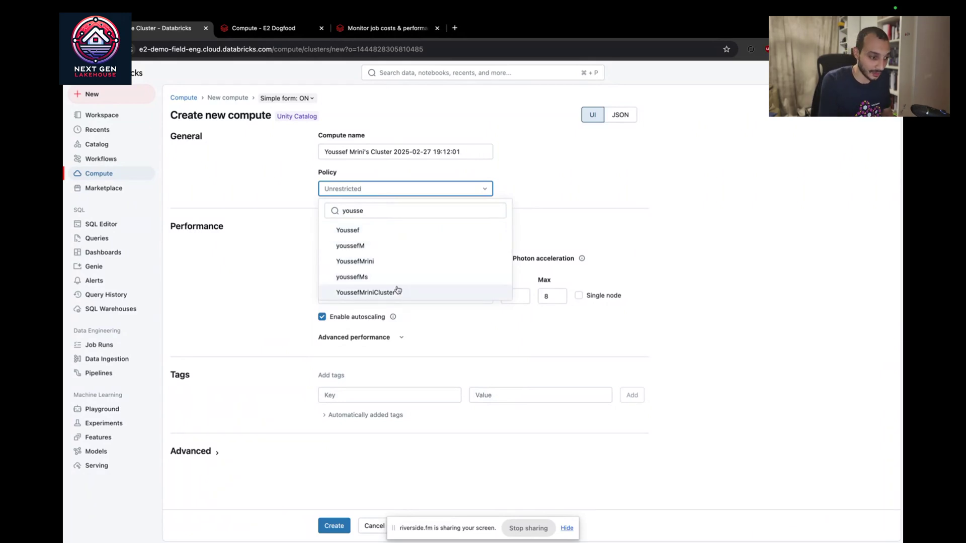
left_click(398, 291)
left_click(372, 416)
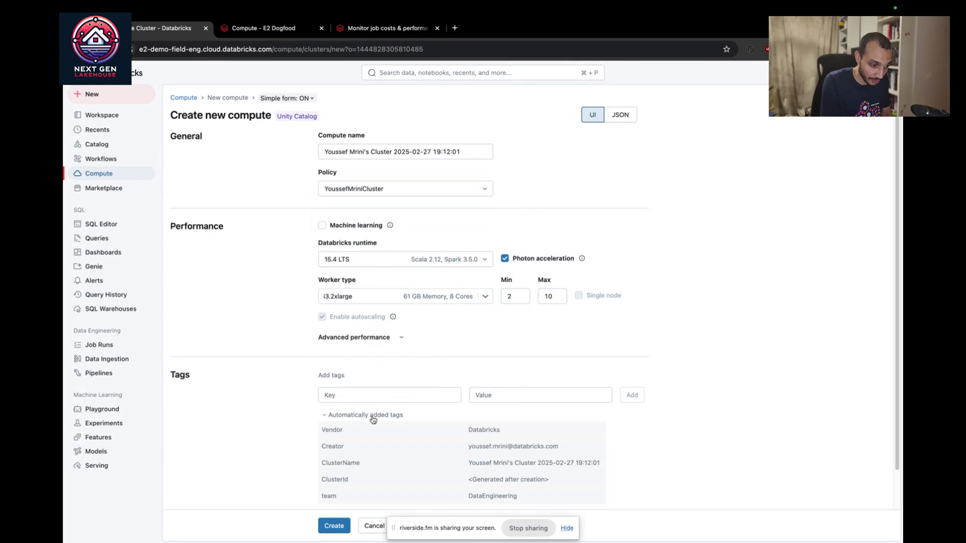
scroll(373, 420, "down", 2)
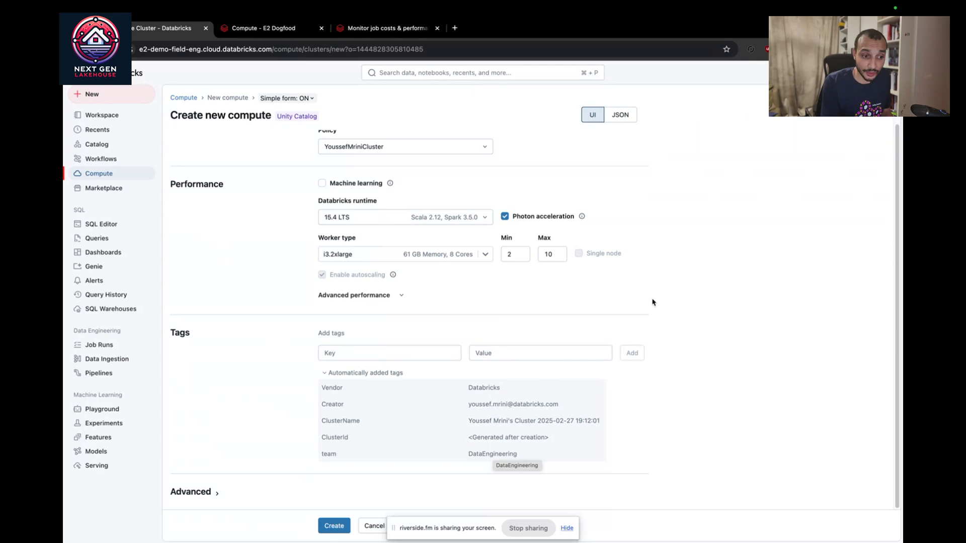
left_click(887, 72)
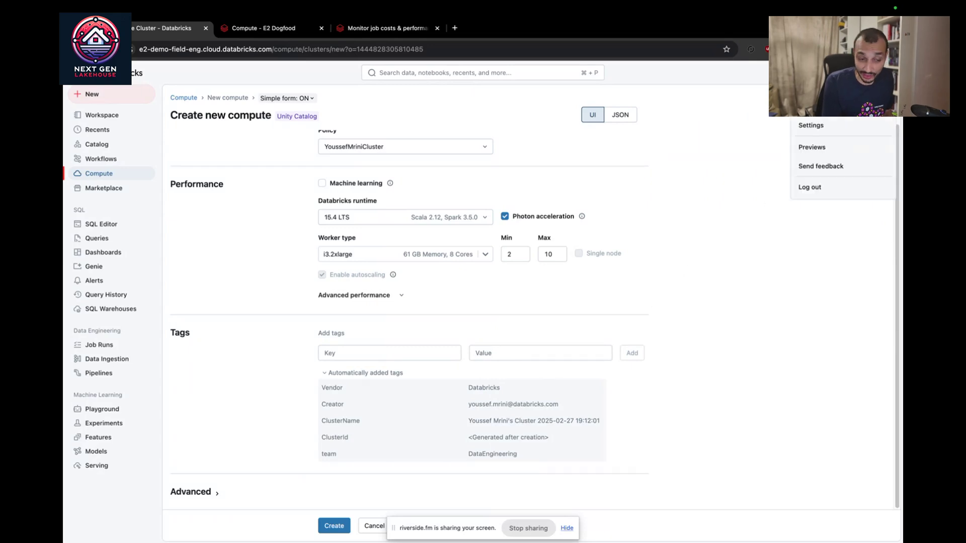
Step: Check Previews, then open the workspace admin Compute settings with Budget policies
left_click(831, 155)
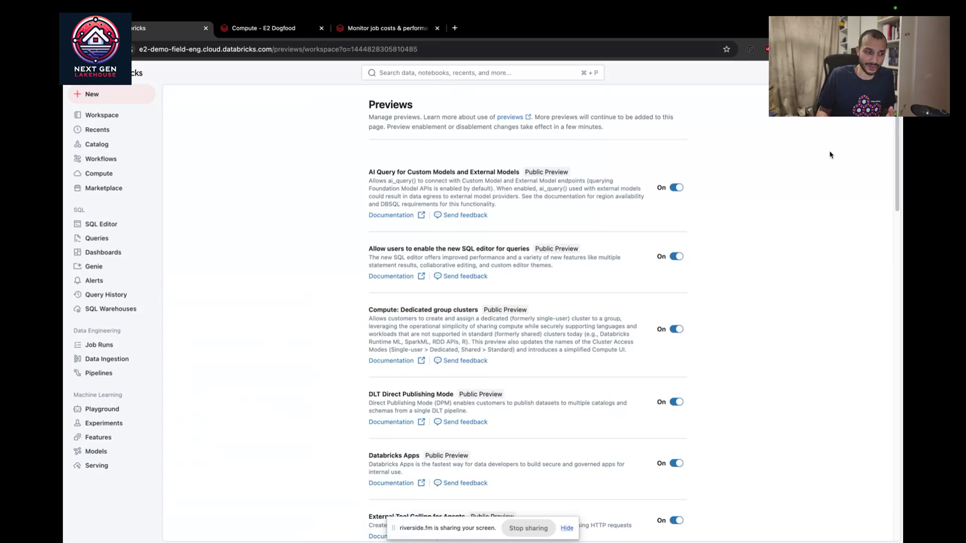
left_click(886, 72)
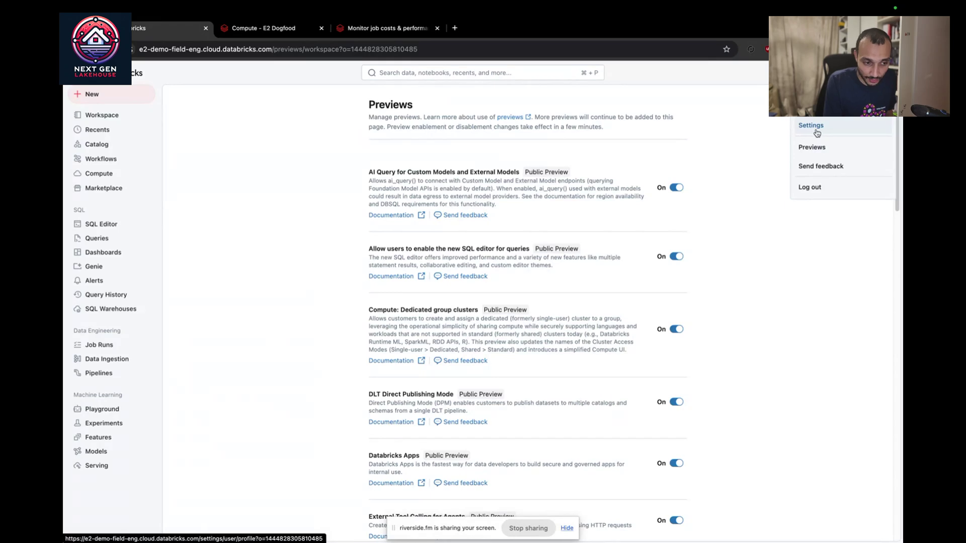
left_click(817, 132)
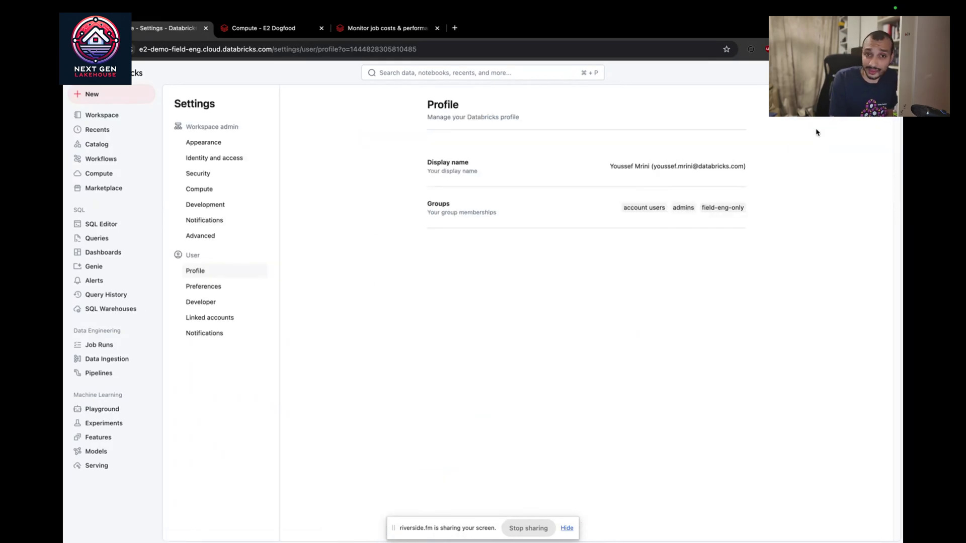
left_click(219, 196)
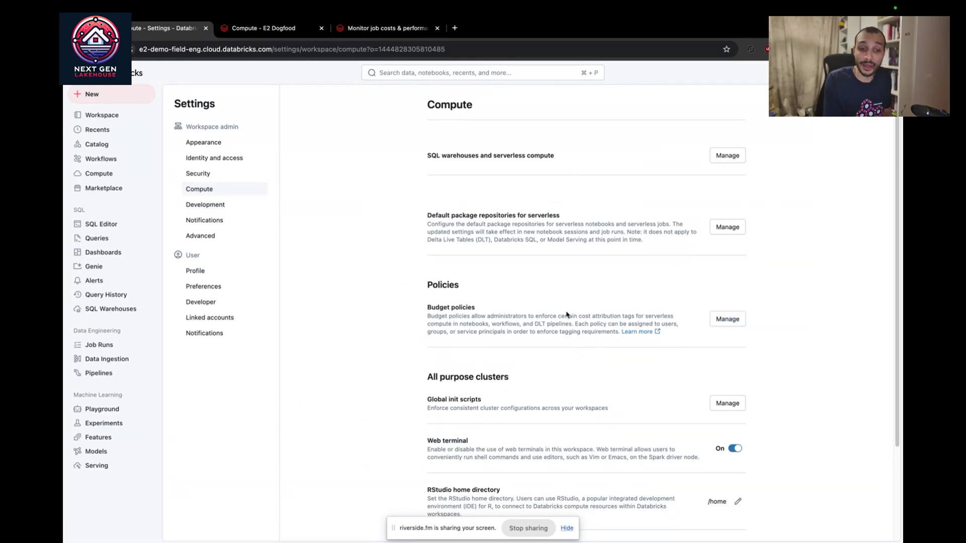
Step: Create budget policy DataEngineering with the tag Project = DataEngineering
left_click(726, 320)
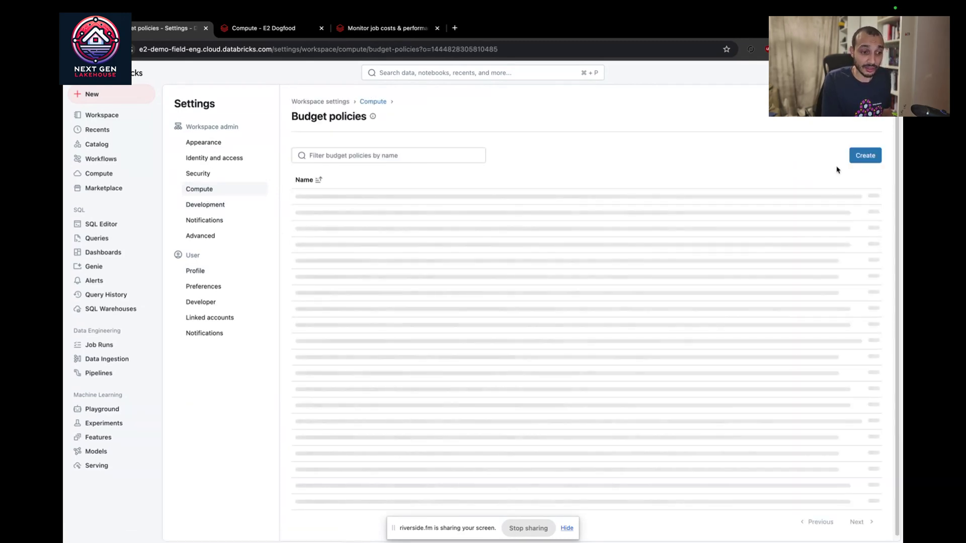
left_click(861, 159)
left_click(487, 178)
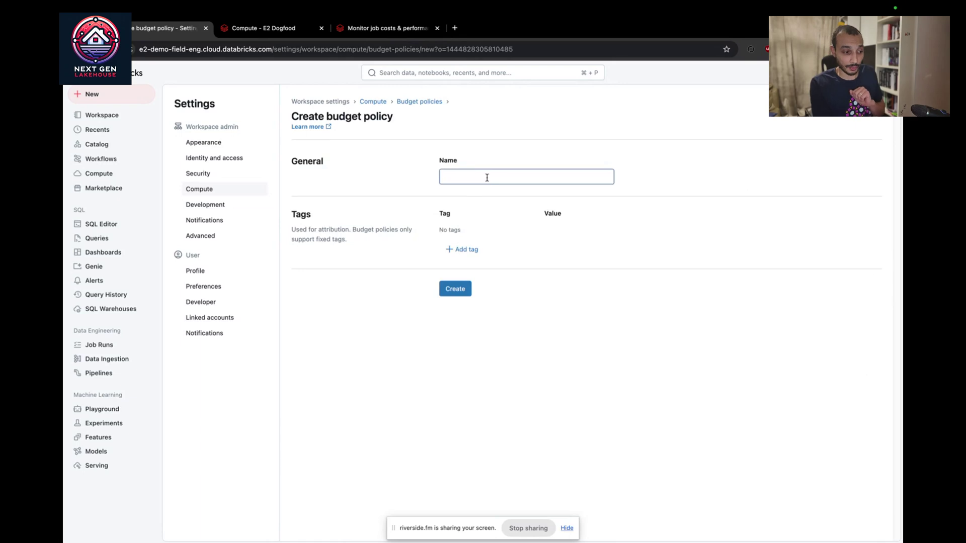
type("Da")
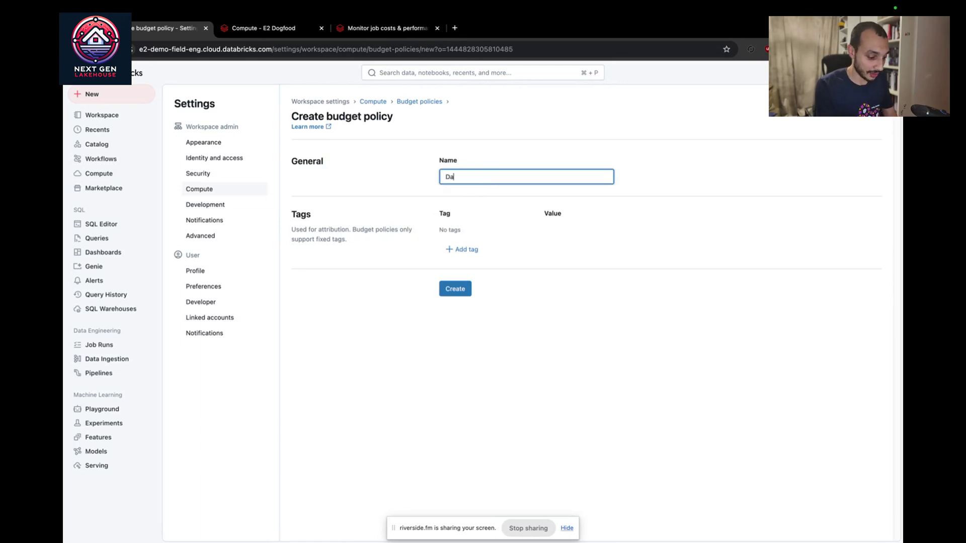
type("taEngineering")
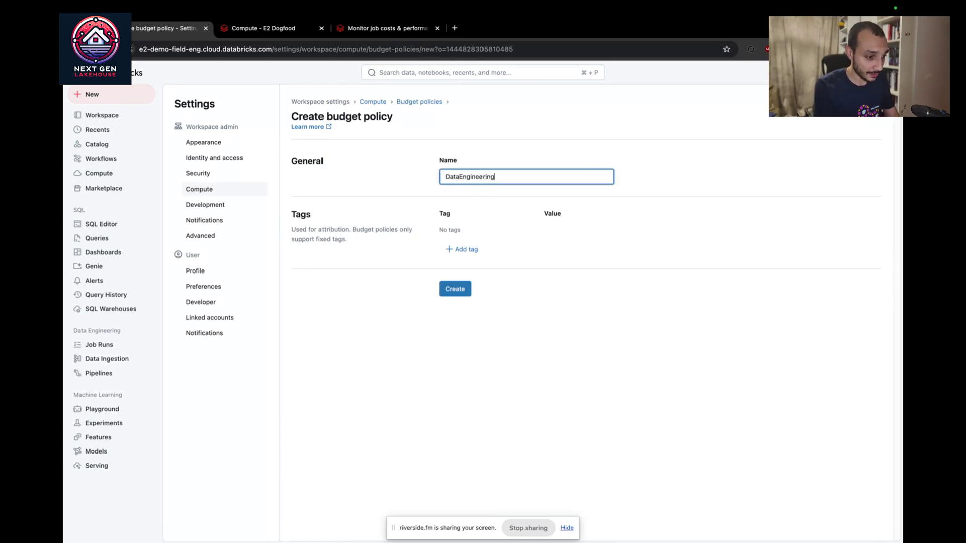
left_click(460, 249)
type("Tag")
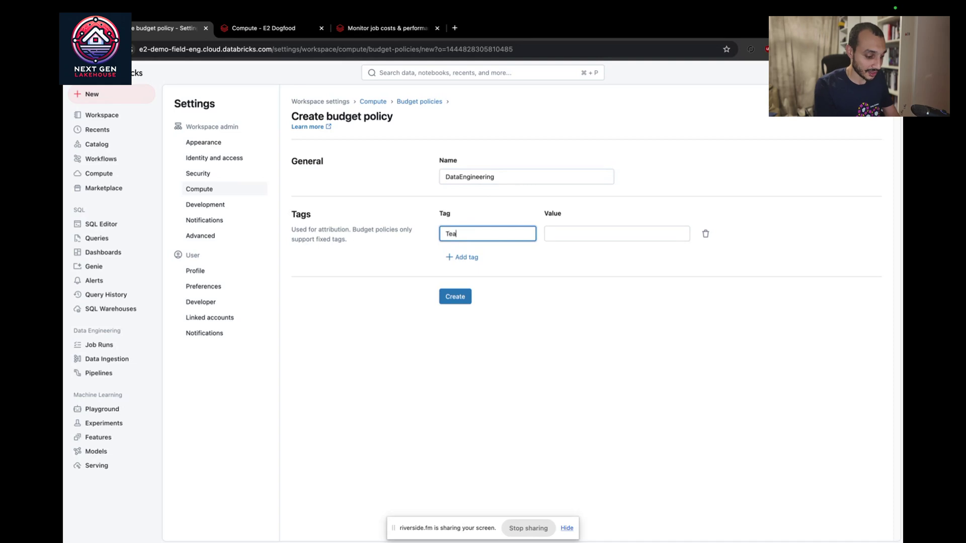
key("BackSpace")
key("BackSpace")
key("BackSpace")
type("Project")
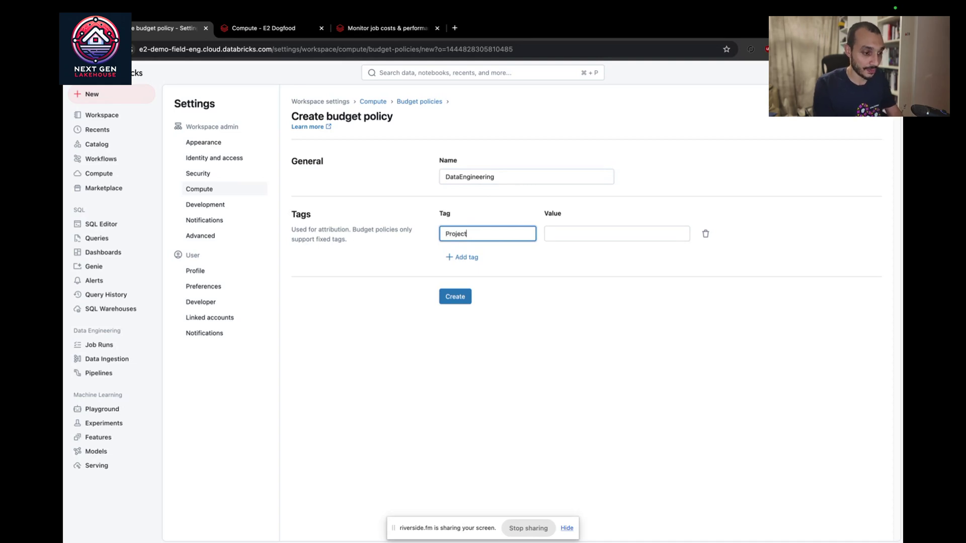
left_click(578, 237)
type("DataEngineering")
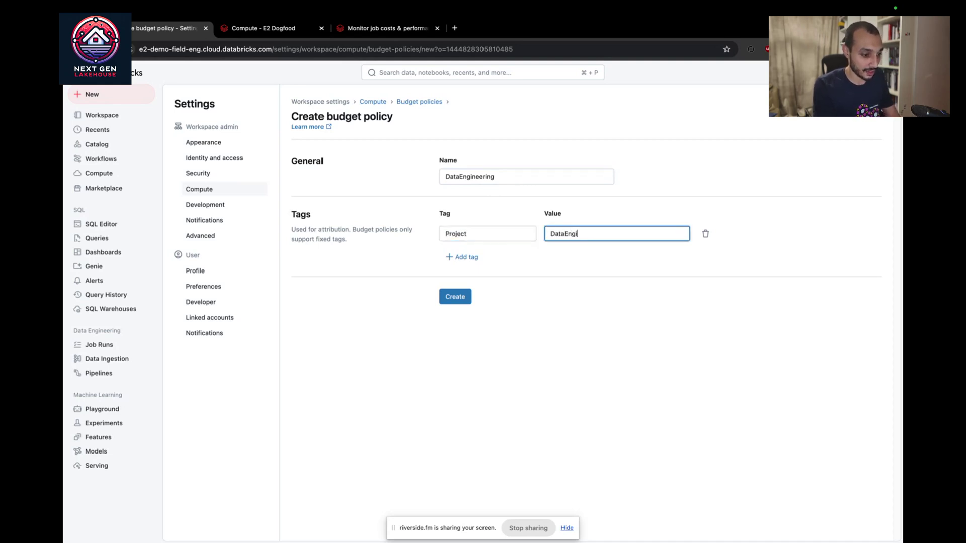
left_click(461, 297)
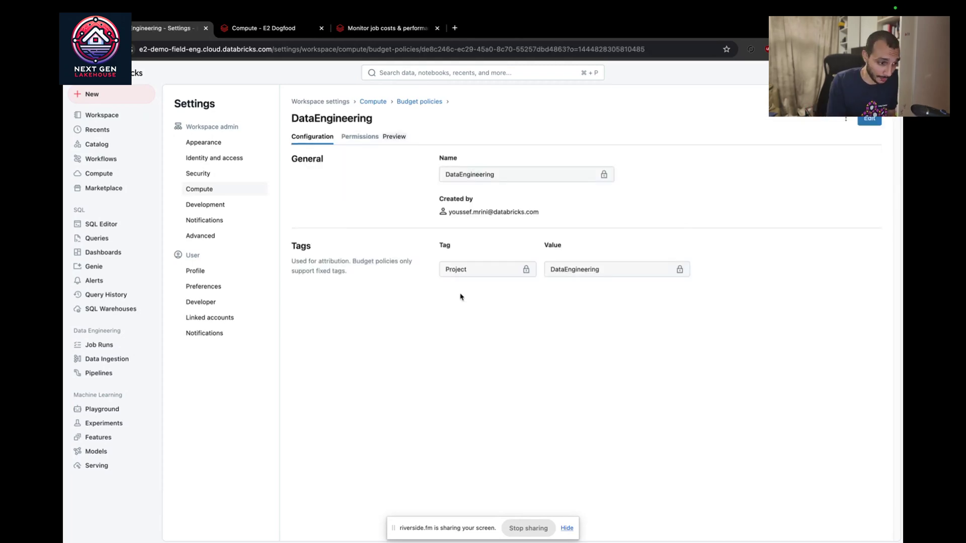
Step: Review the DataEngineering policy's permissions, closing the grant-access form without changes
left_click(364, 137)
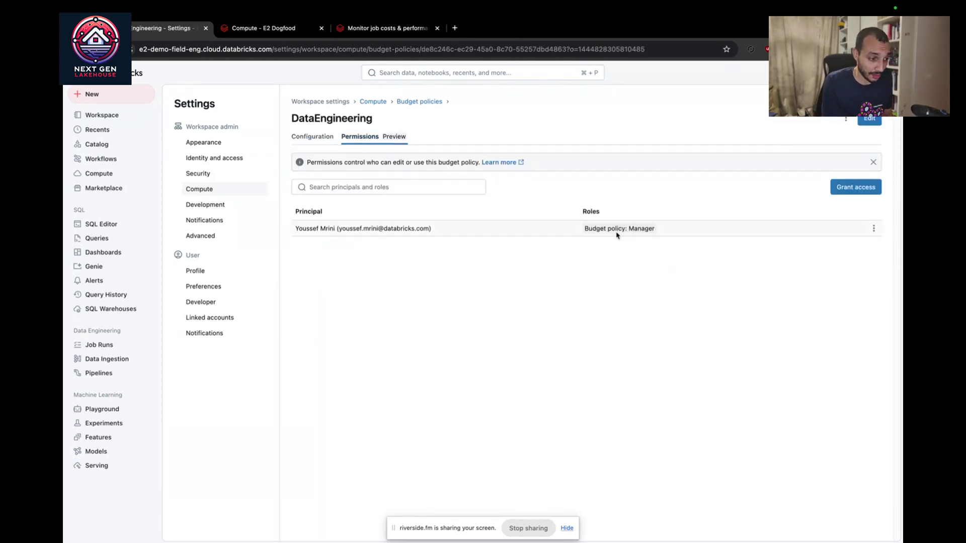
left_click(850, 190)
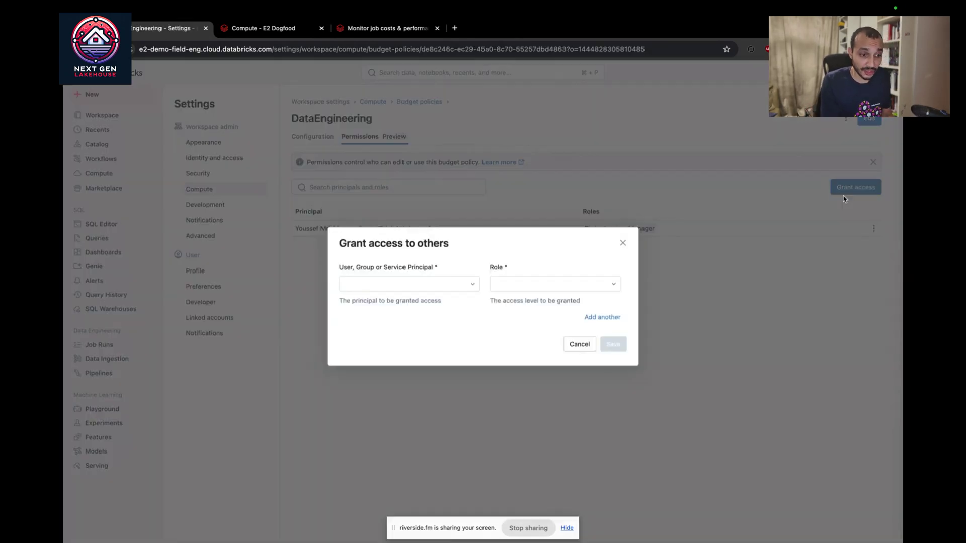
left_click(402, 284)
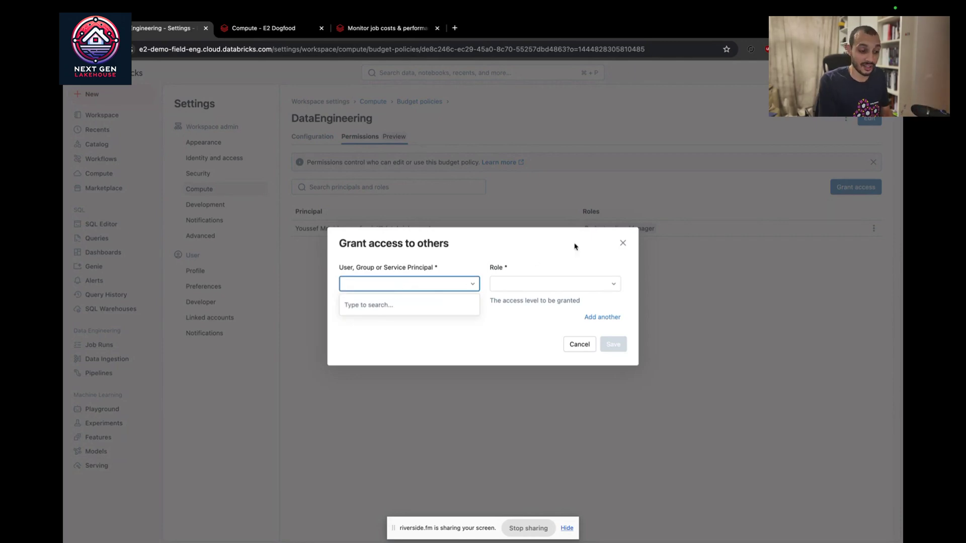
left_click(623, 243)
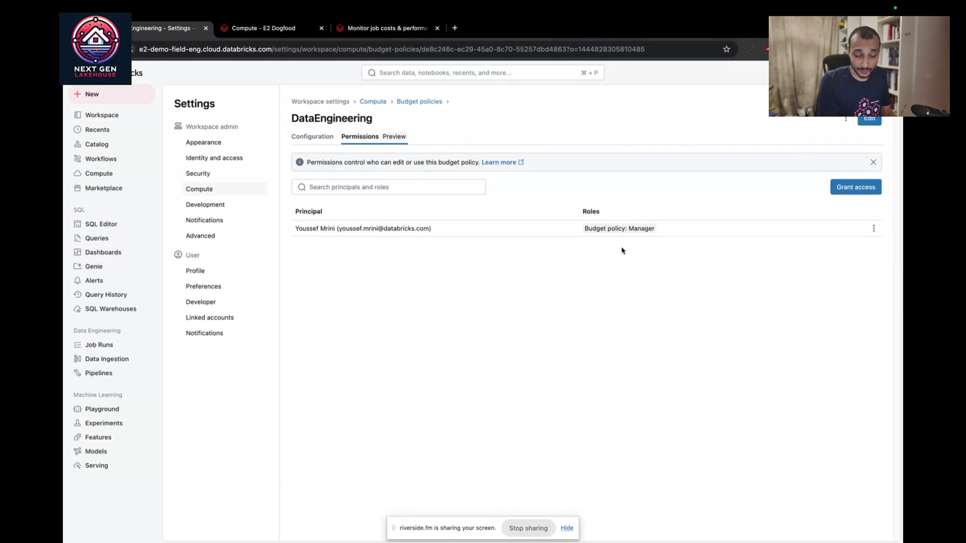
left_click(133, 97)
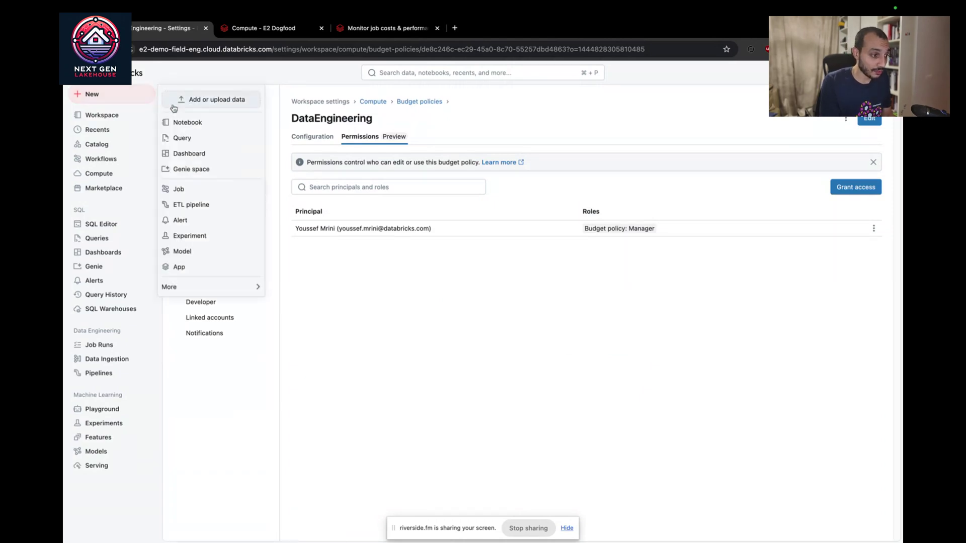
Step: Create a notebook, attach compute, and confirm its Environment budget policy is DataEngineering
left_click(189, 122)
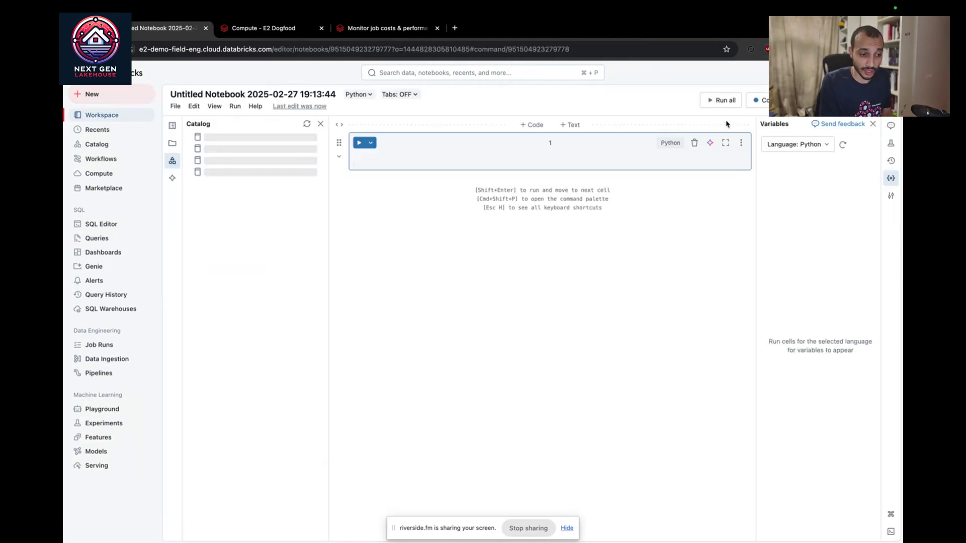
left_click(757, 100)
left_click(609, 121)
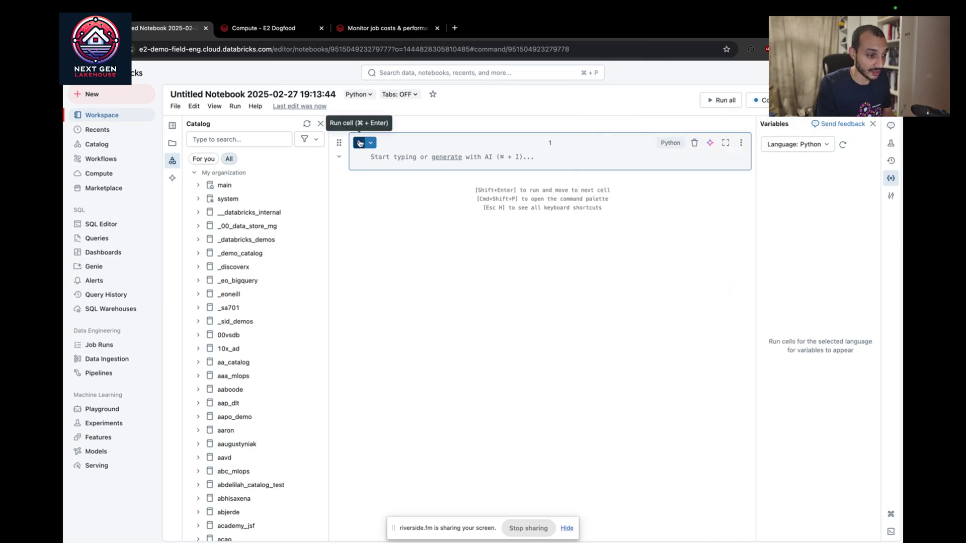
left_click(894, 198)
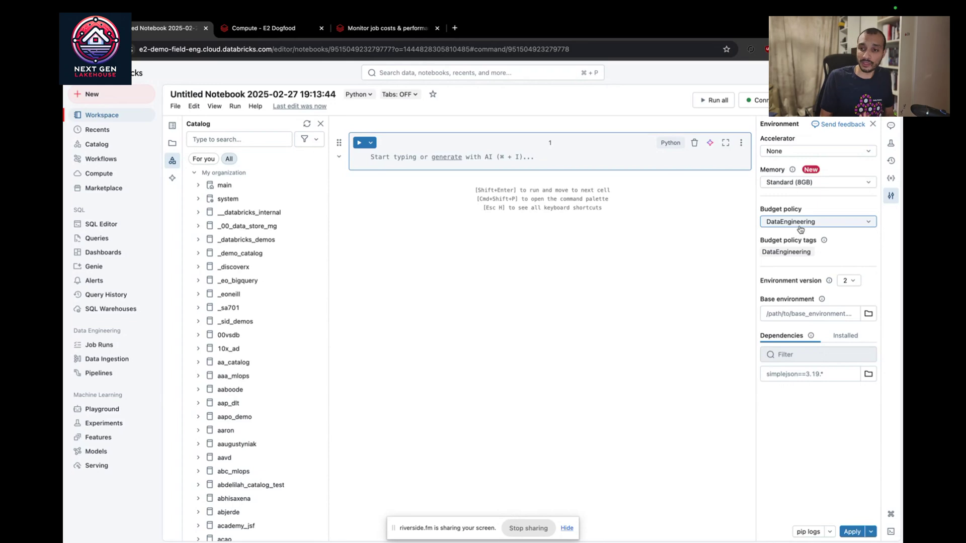
left_click(800, 227)
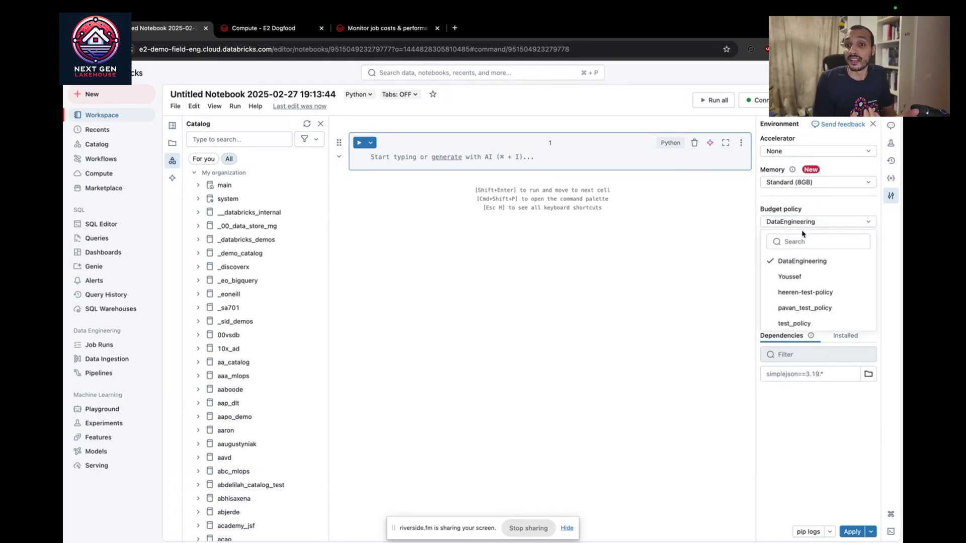
left_click(385, 157)
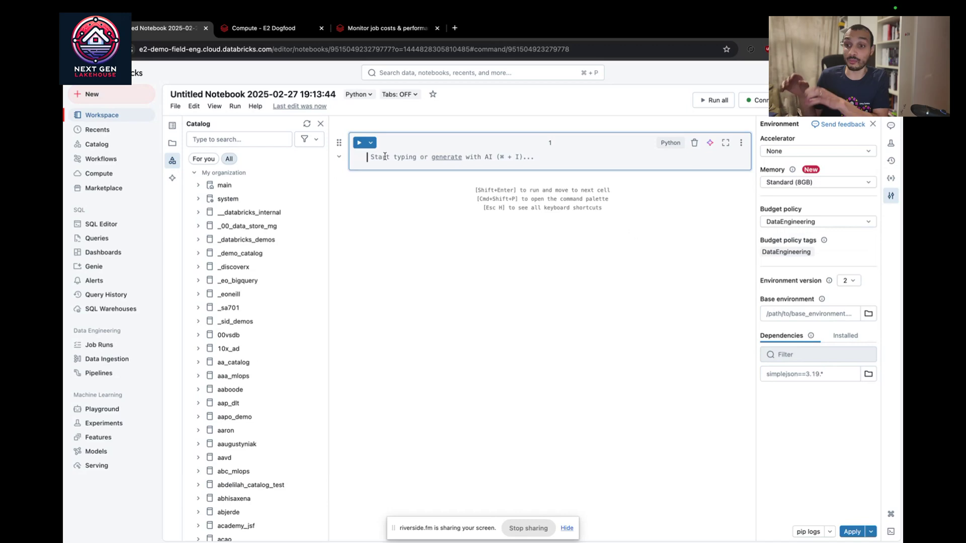
Step: Start a new job from the Workflows jobs list
left_click(101, 159)
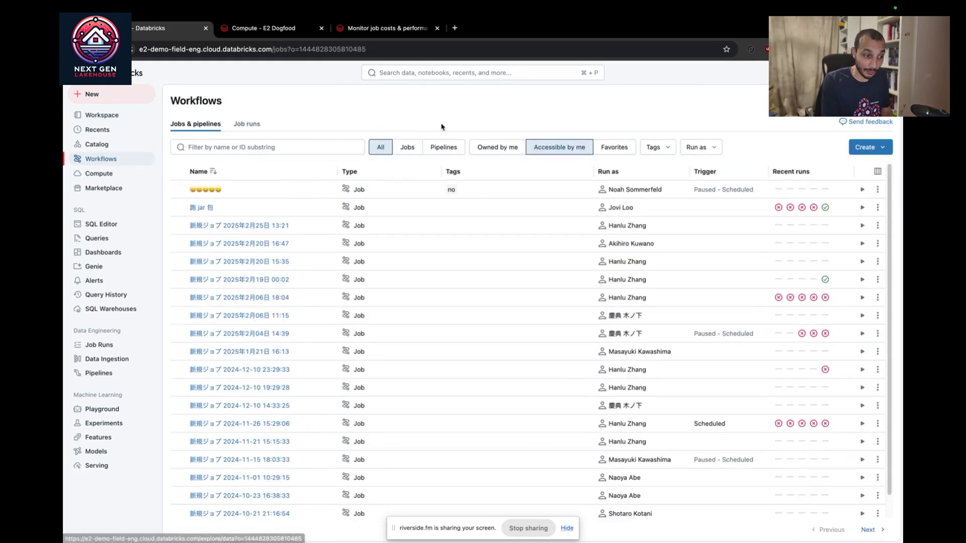
left_click(865, 147)
left_click(749, 174)
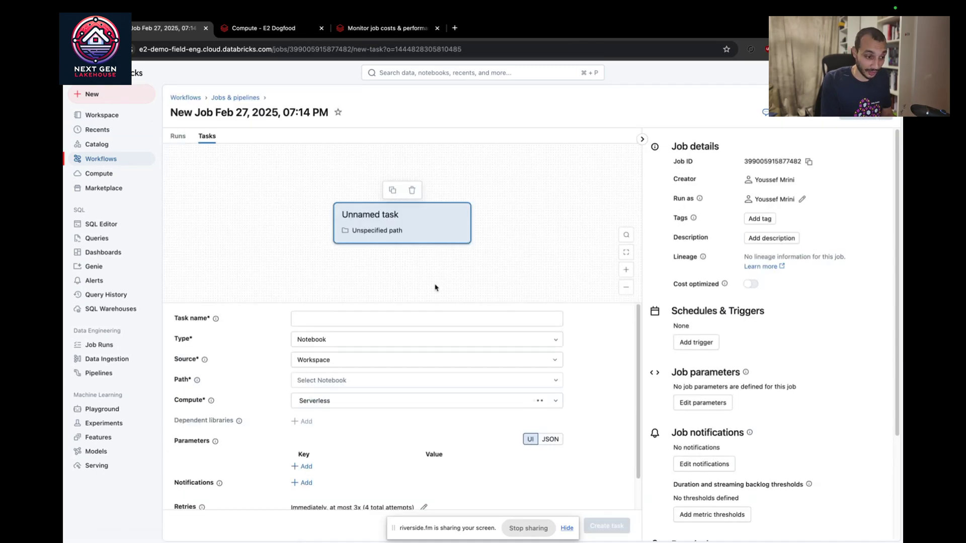
Step: Add a task named Test that runs the 01-CDC-CDF-simple-pipeline (1) notebook
left_click(342, 380)
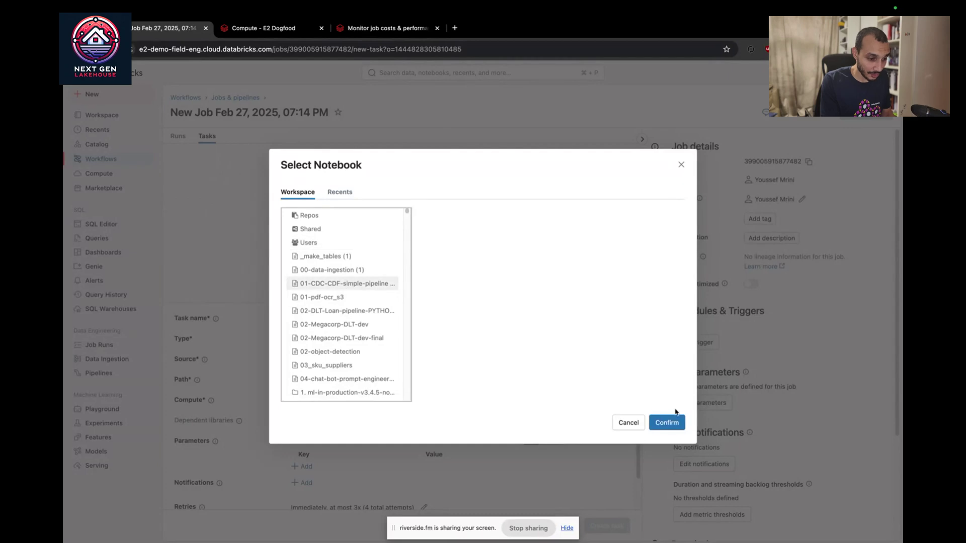
left_click(669, 421)
left_click(344, 323)
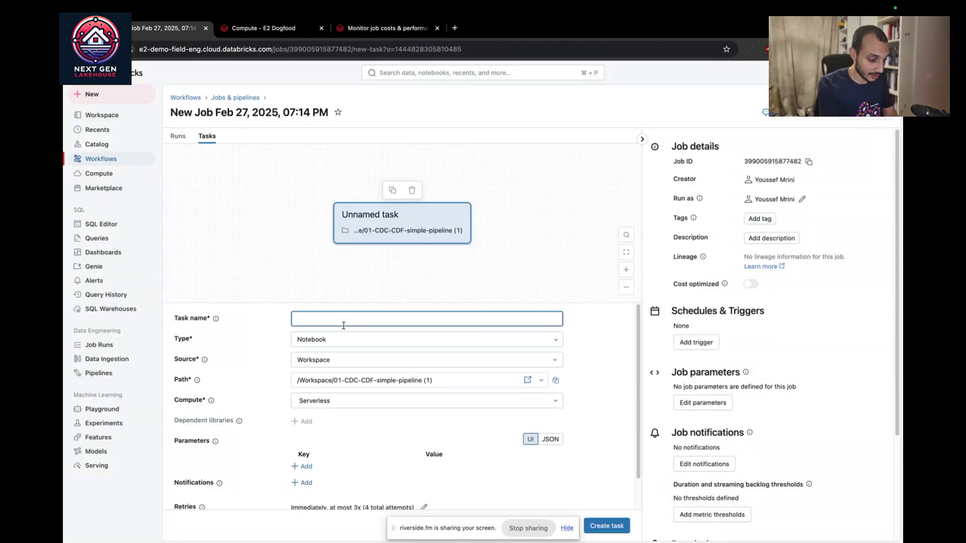
type("T")
key("BackSpace")
type("Test")
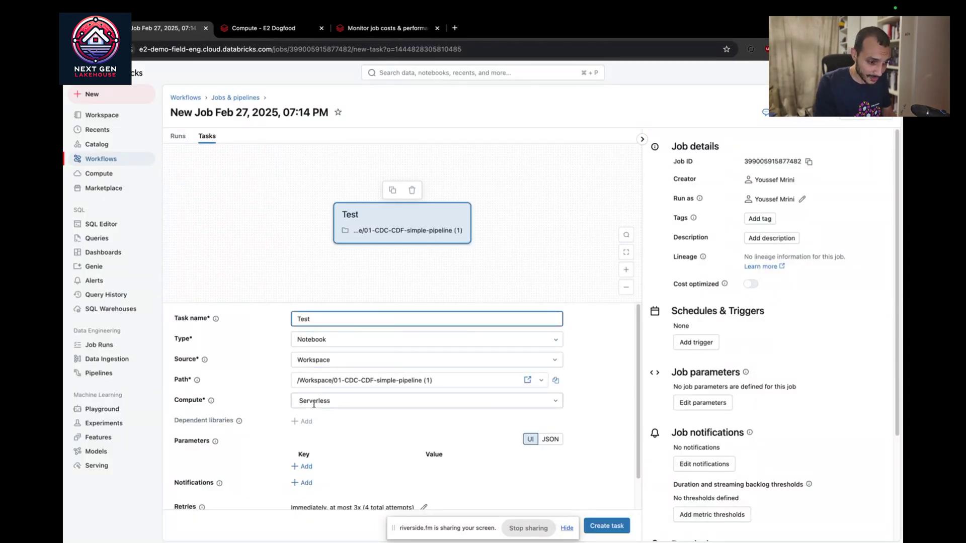
left_click(606, 533)
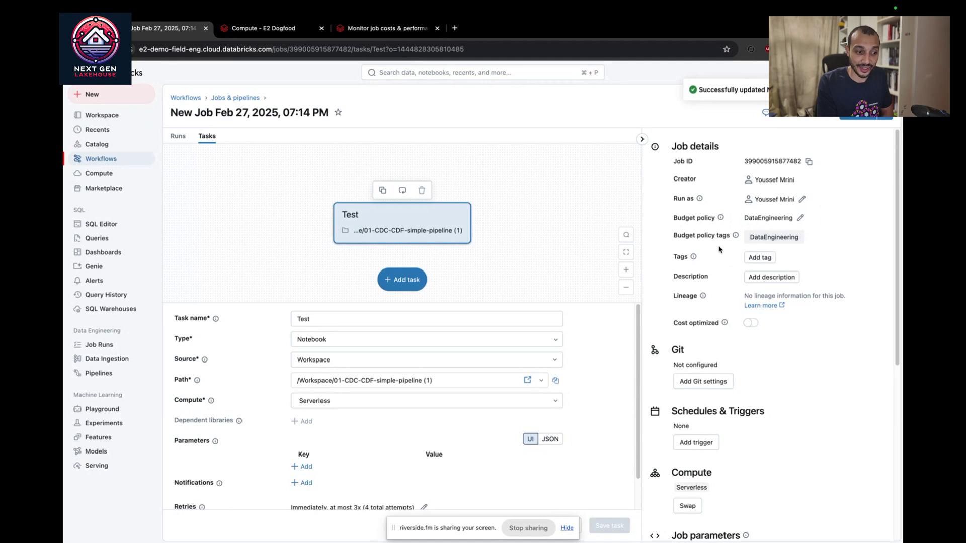
mouse_move(778, 239)
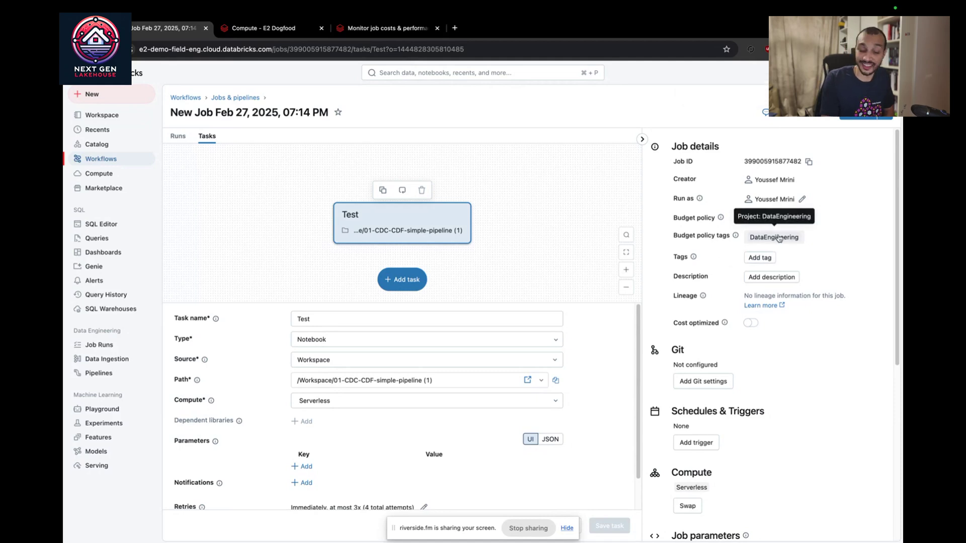
Step: Draft a serving endpoint showing the DataEngineering budget policy, then go to the E2 Dogfood warehouses
left_click(96, 453)
left_click(95, 466)
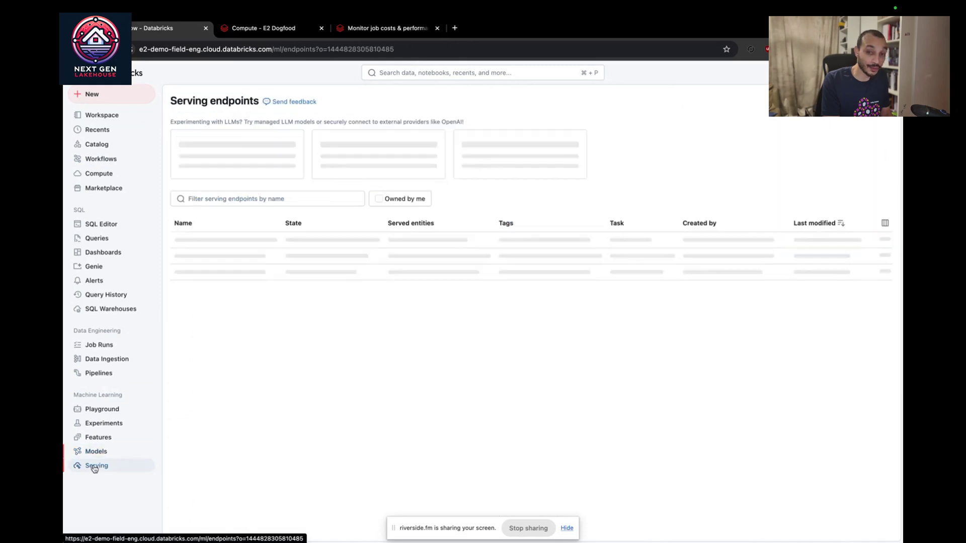
left_click(714, 184)
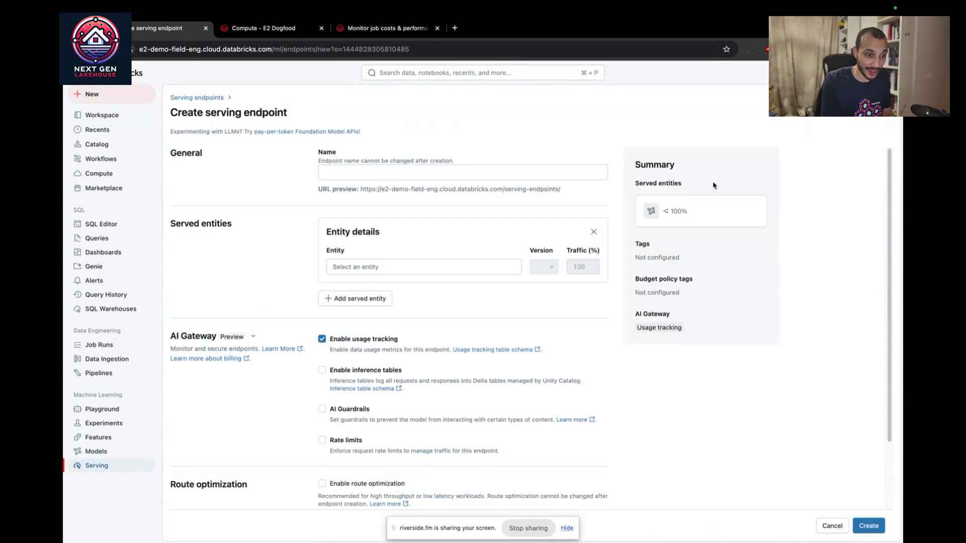
scroll(400, 437, "down", 3)
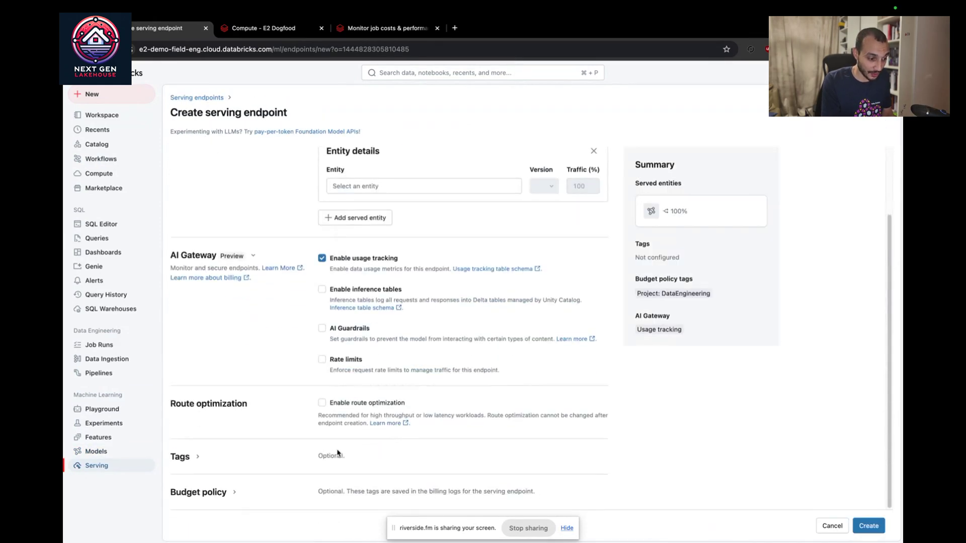
left_click(233, 496)
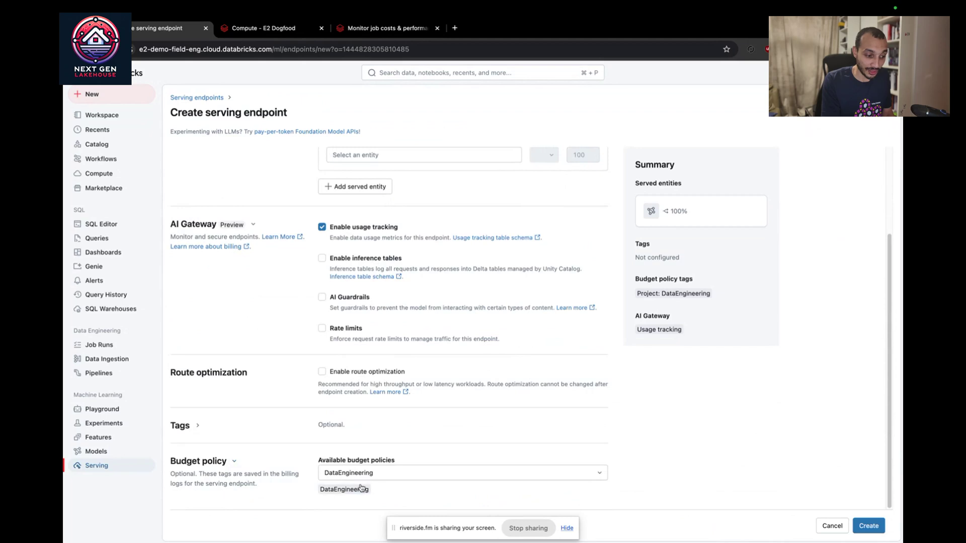
left_click(264, 31)
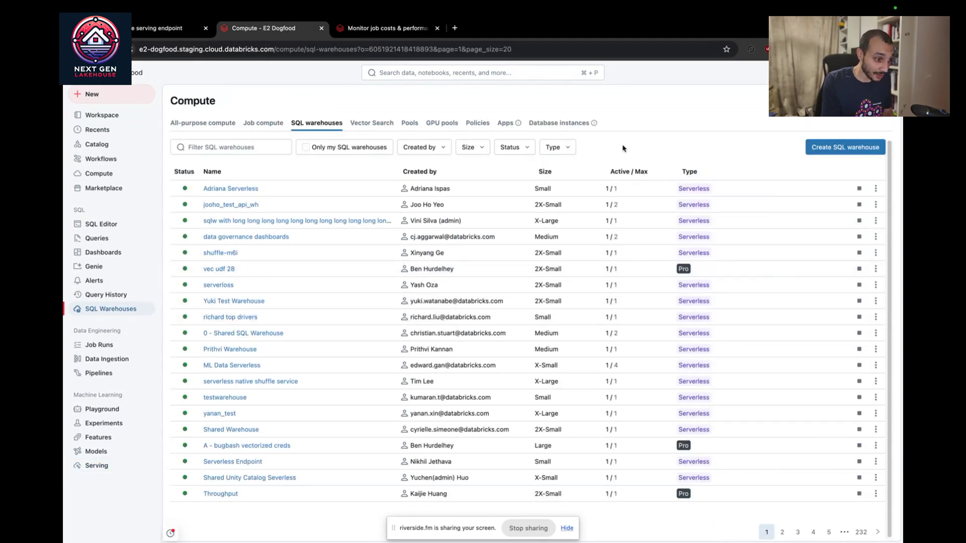
Step: Start a SQL warehouse with the EngineeringYoussef budget policy, then return to the endpoint draft
left_click(856, 148)
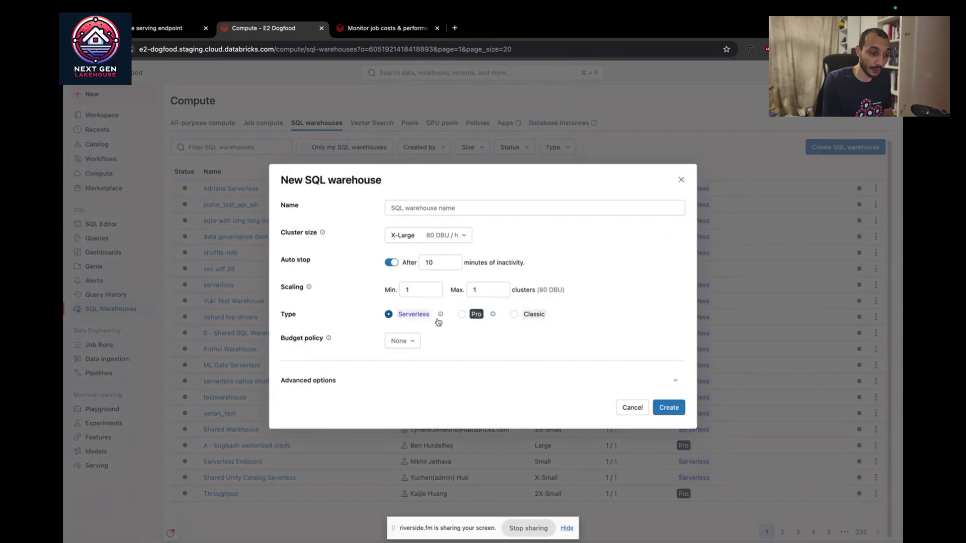
left_click(397, 335)
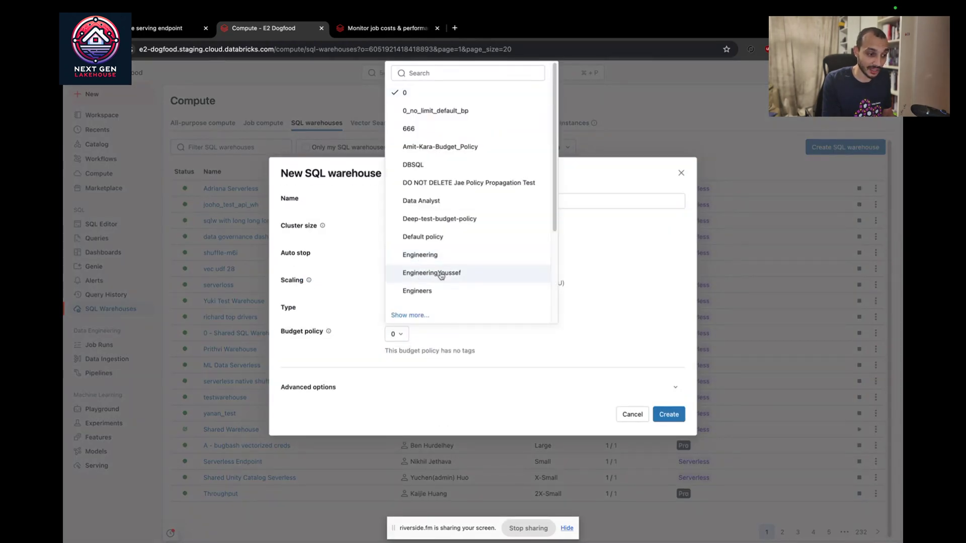
left_click(436, 274)
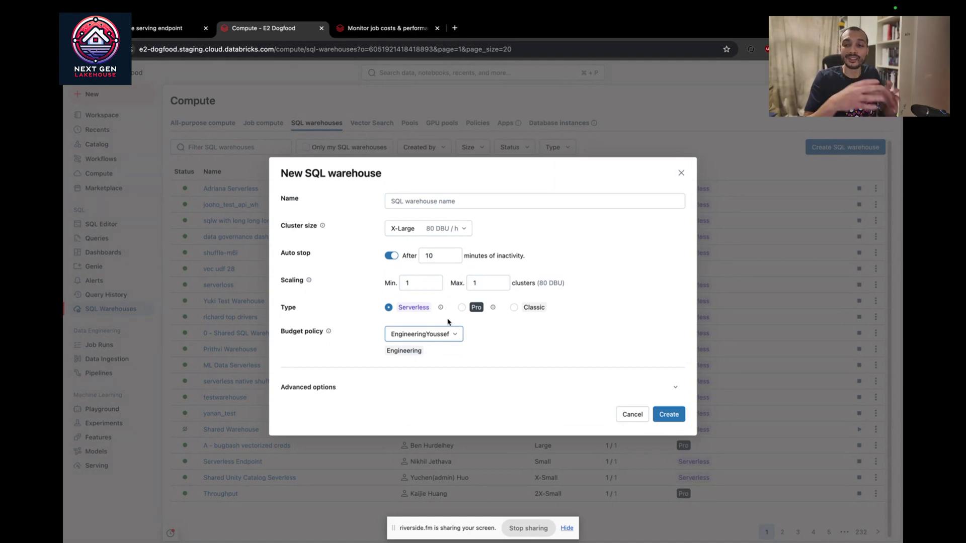
left_click(153, 30)
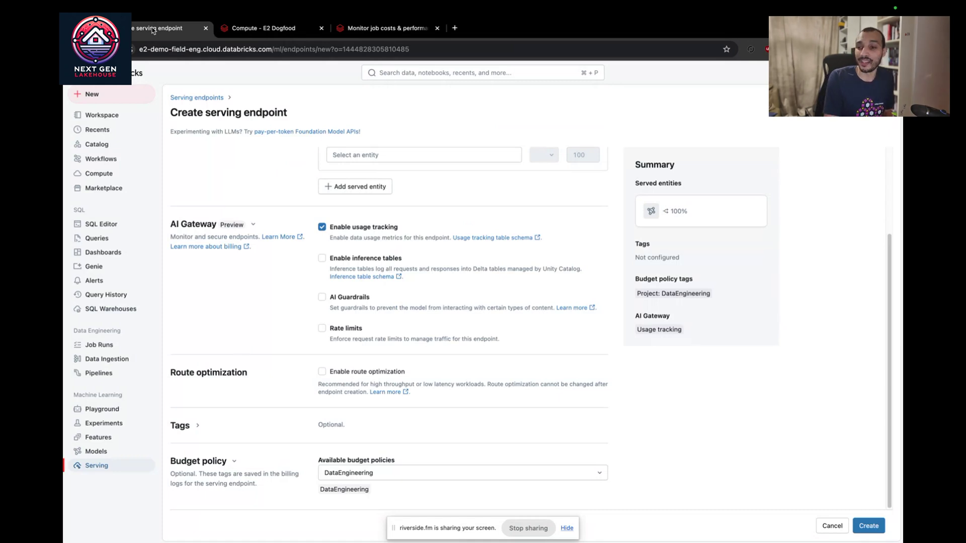
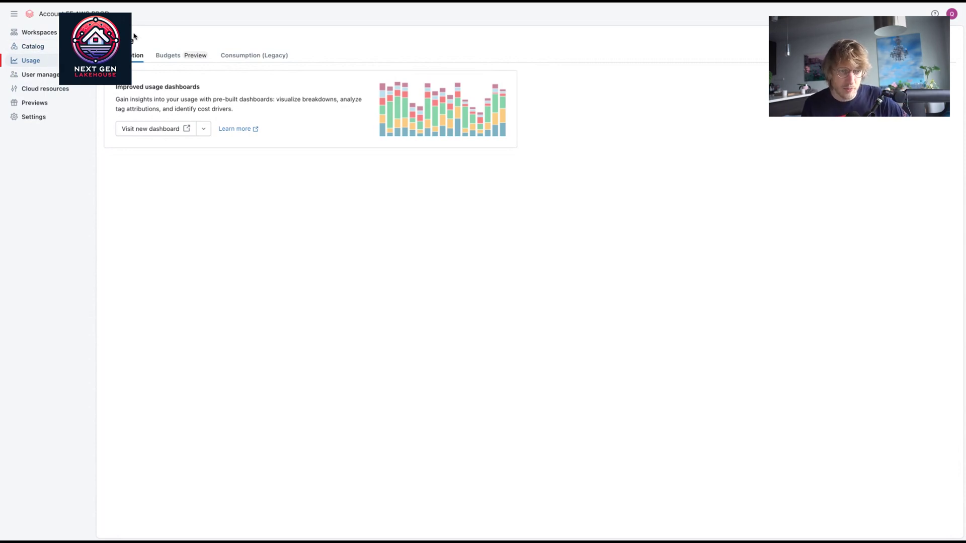
Step: Fill a new budget form with name dataEngineering and $1000 monthly amount, leaving no workspace selected
left_click(177, 57)
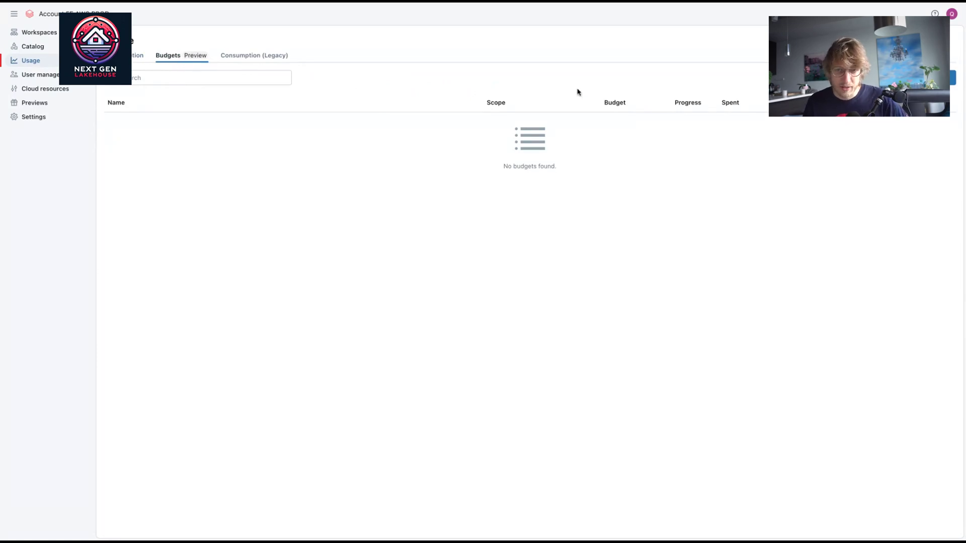
left_click(953, 77)
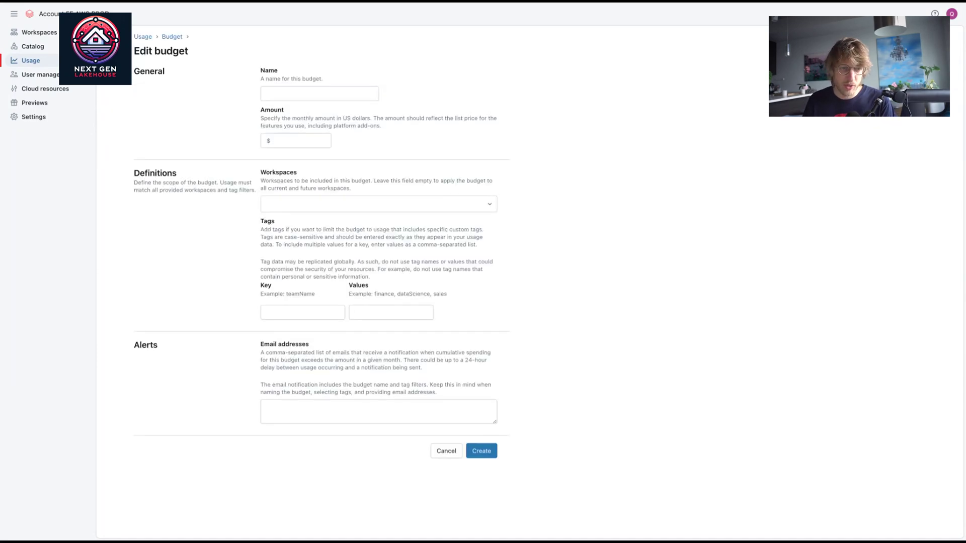
left_click(336, 91)
type("data")
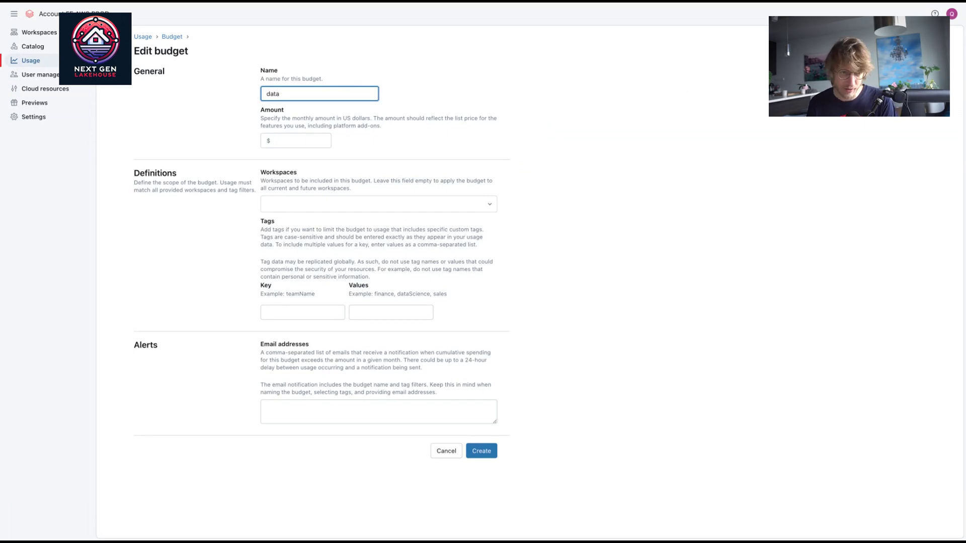
type("Engineering")
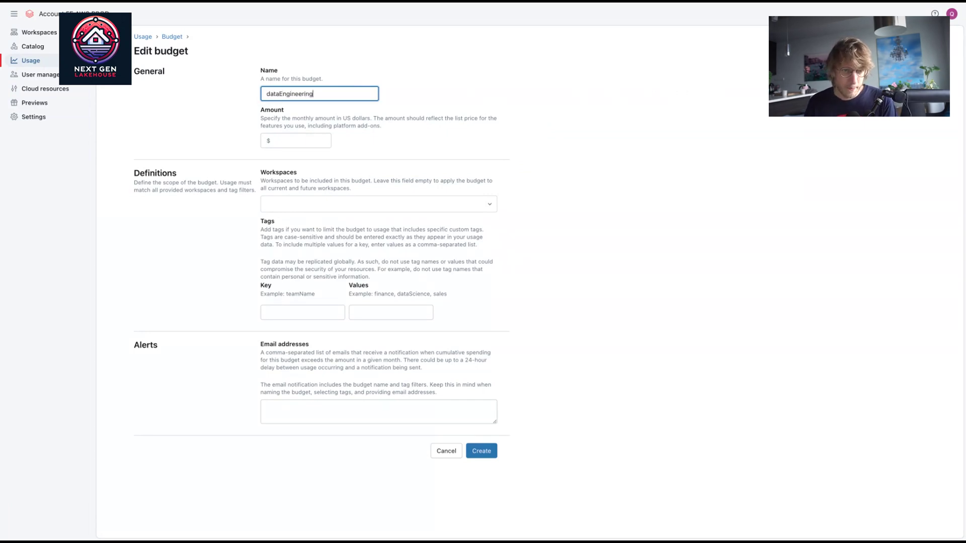
key("ctrl+a")
key("ctrl+c")
left_click(323, 141)
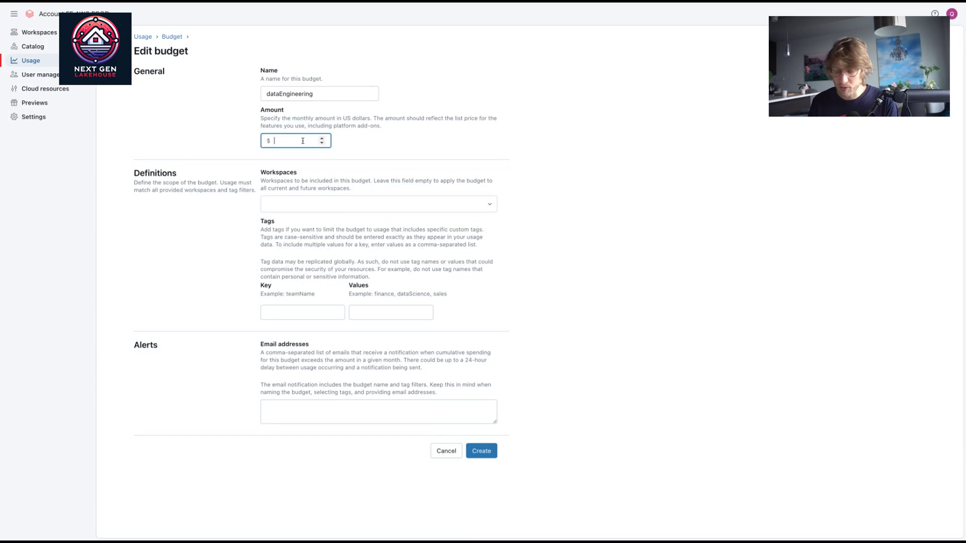
type("1000")
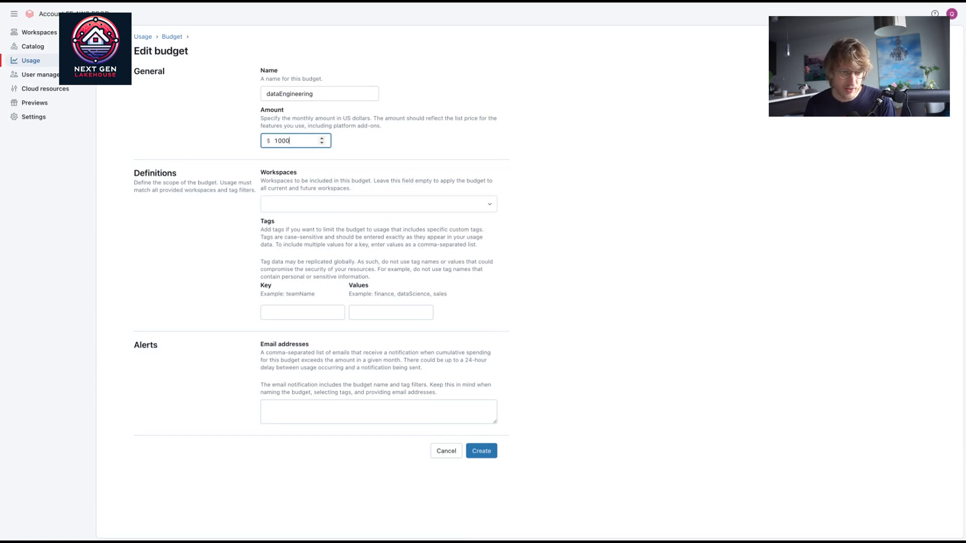
left_click(344, 138)
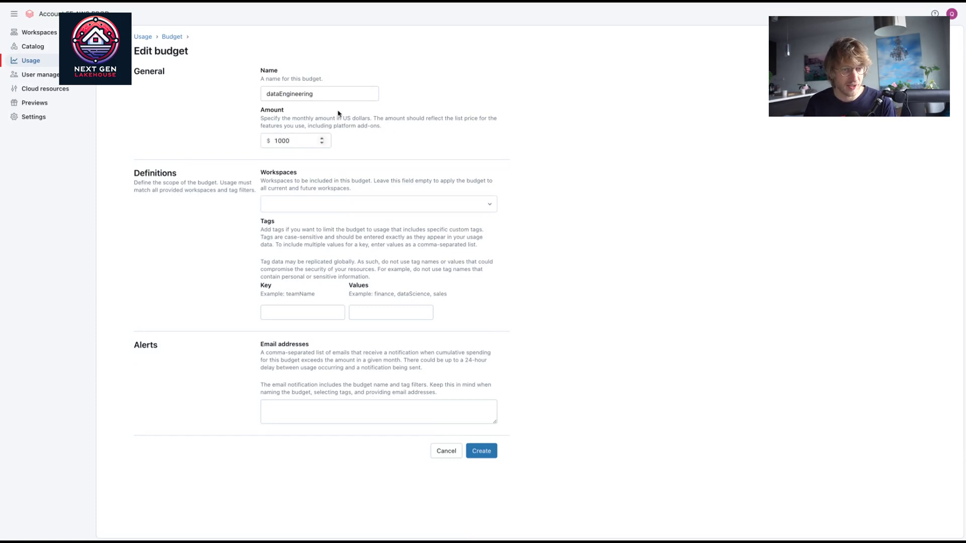
left_click(323, 201)
left_click(313, 181)
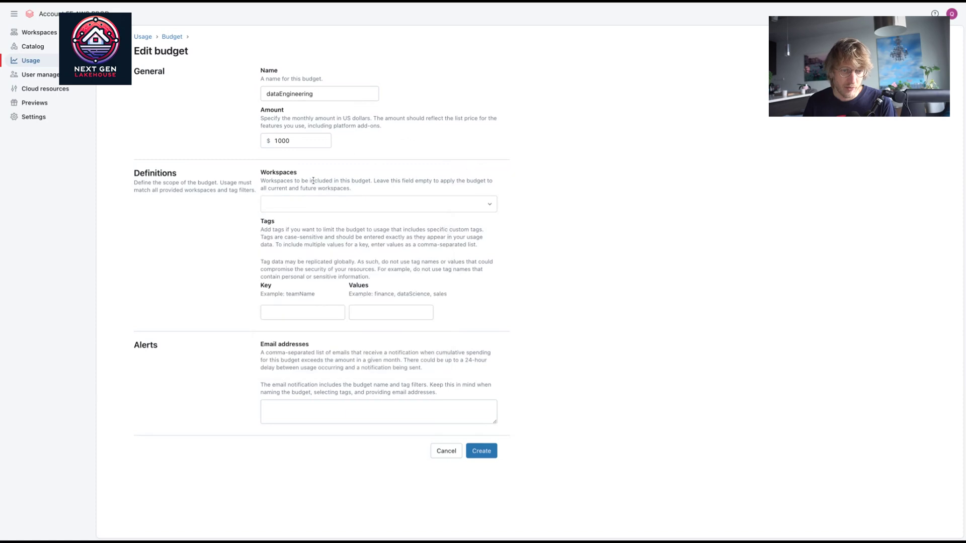
left_click(309, 308)
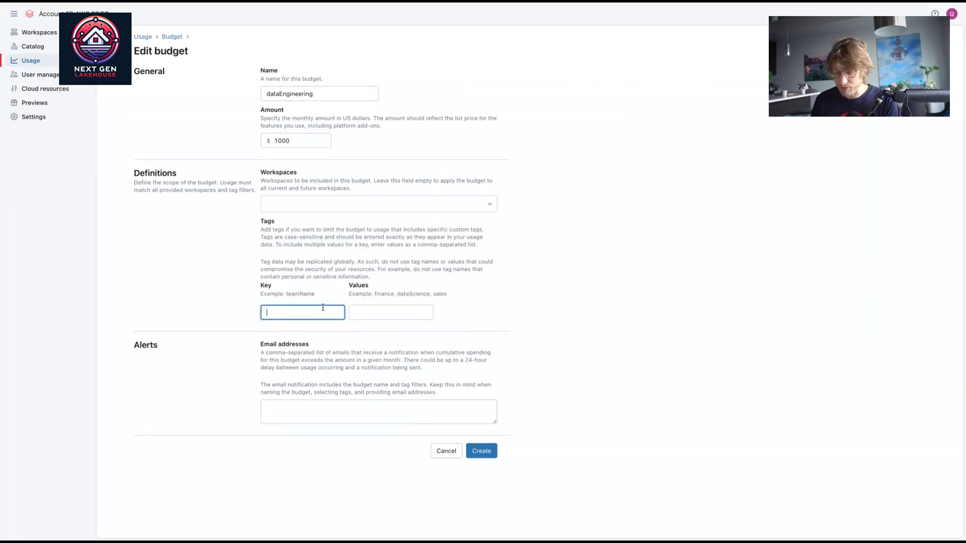
Step: Scope the budget with tag key Project and value DataEngineering
type("Team")
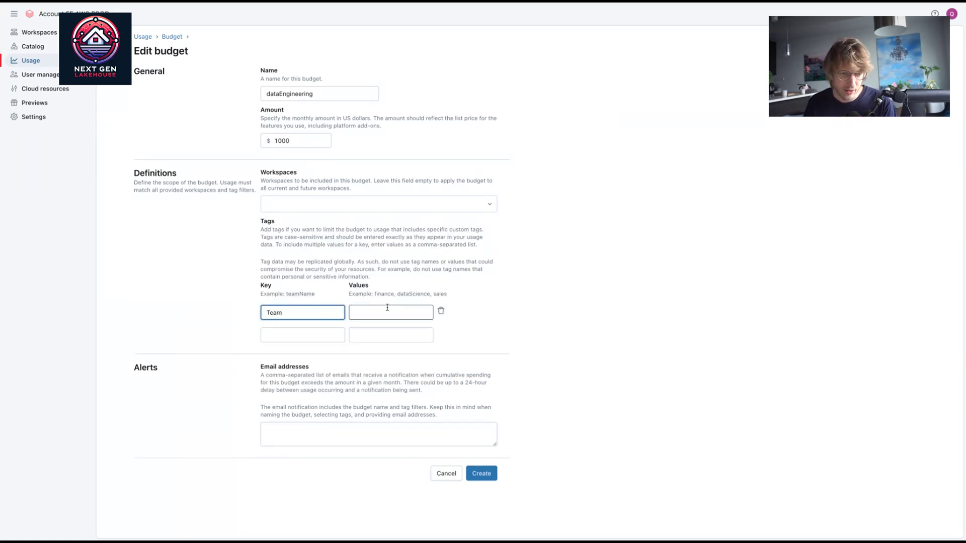
double_click(291, 312)
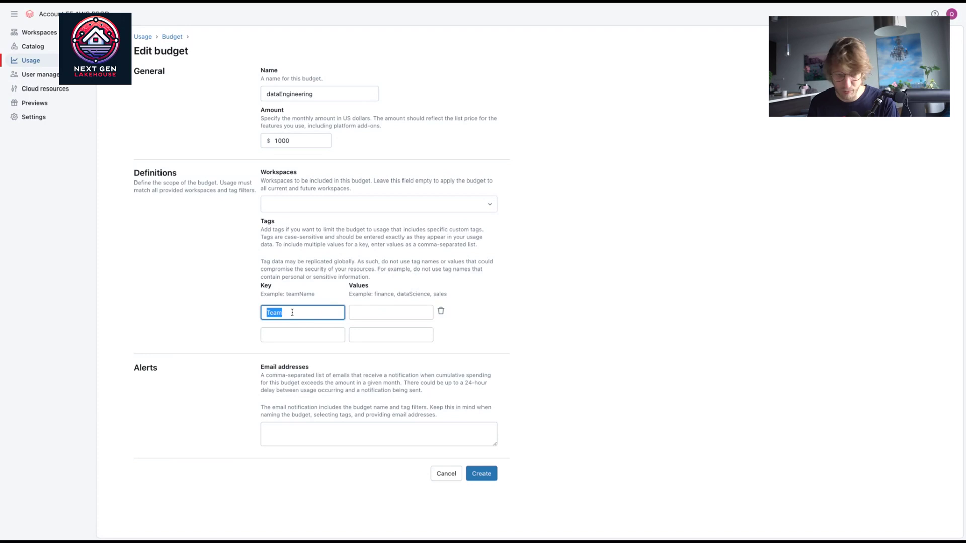
type("Pr")
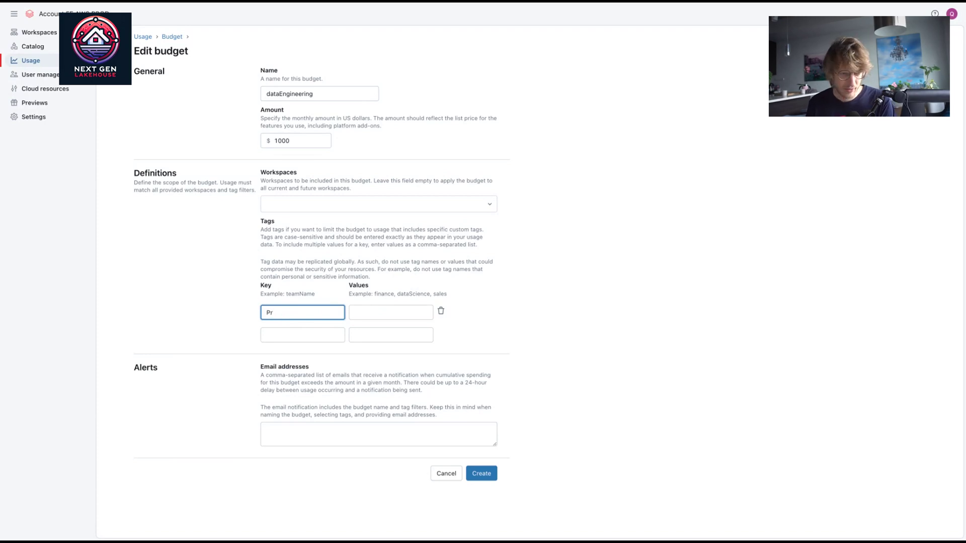
type("oject")
left_click(374, 313)
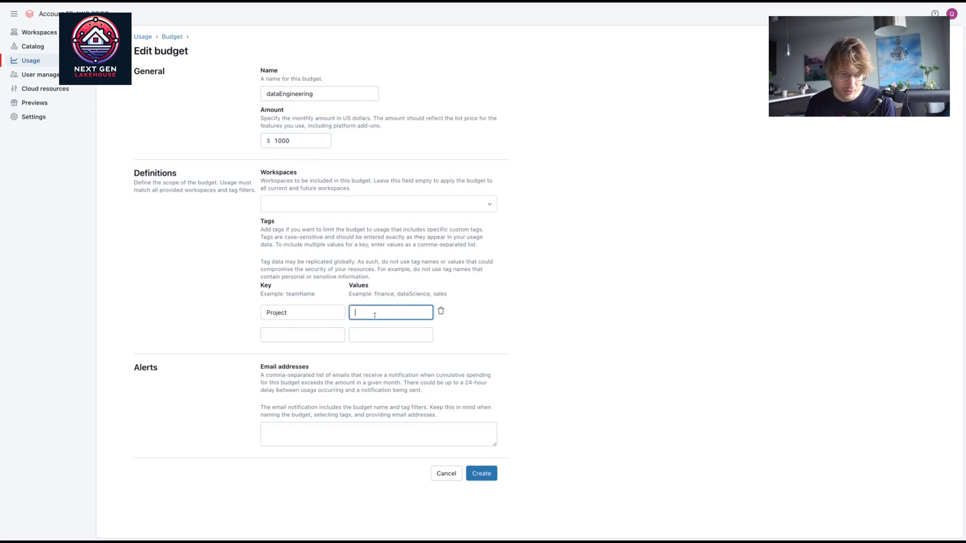
key("ctrl+v")
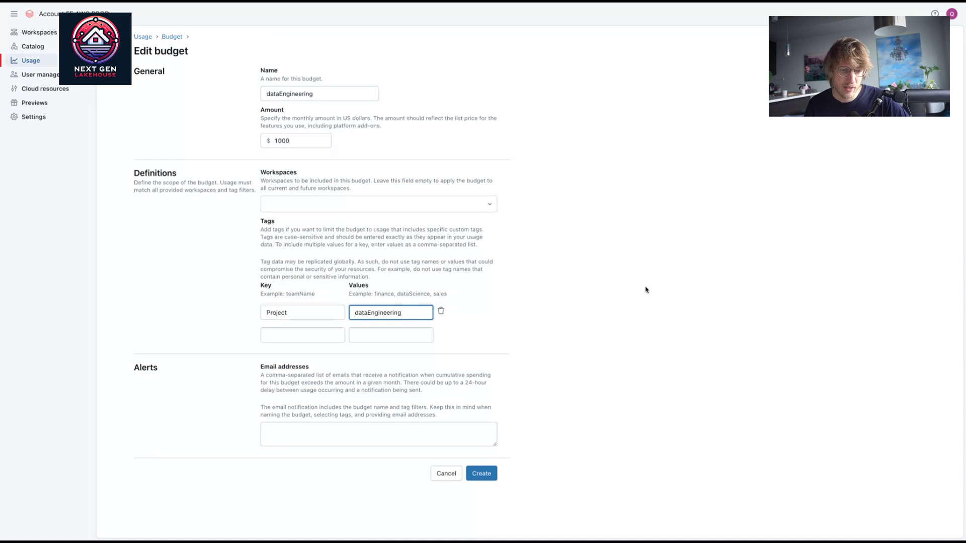
left_click(646, 290)
left_click(354, 313)
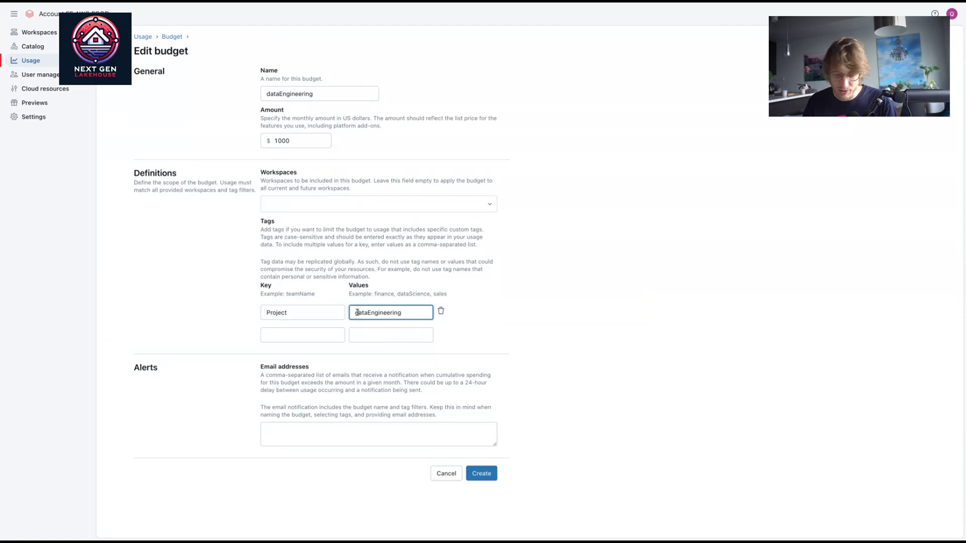
type("D")
key("Delete")
left_click(665, 315)
Step: Enter an alert e-mail recipient's address and create the dataEngineering budget
left_click(345, 426)
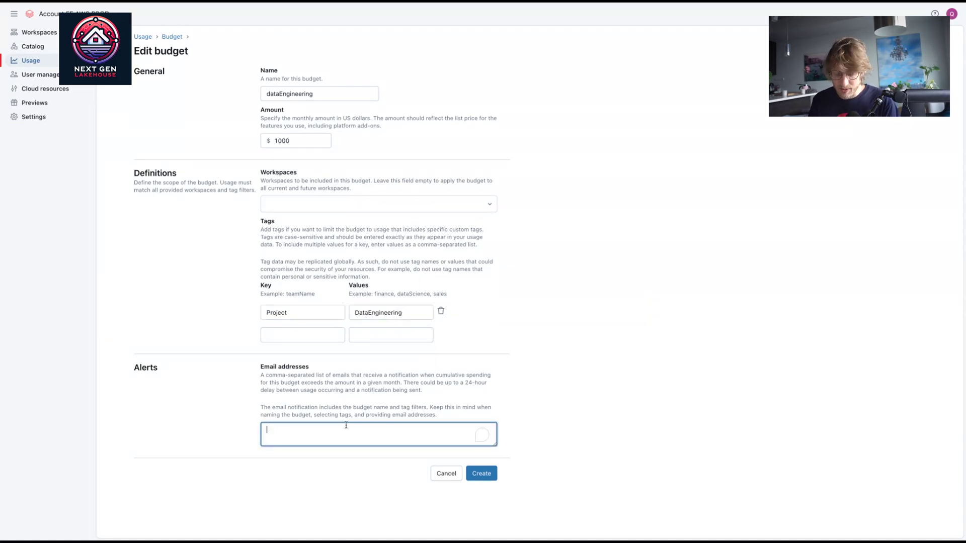
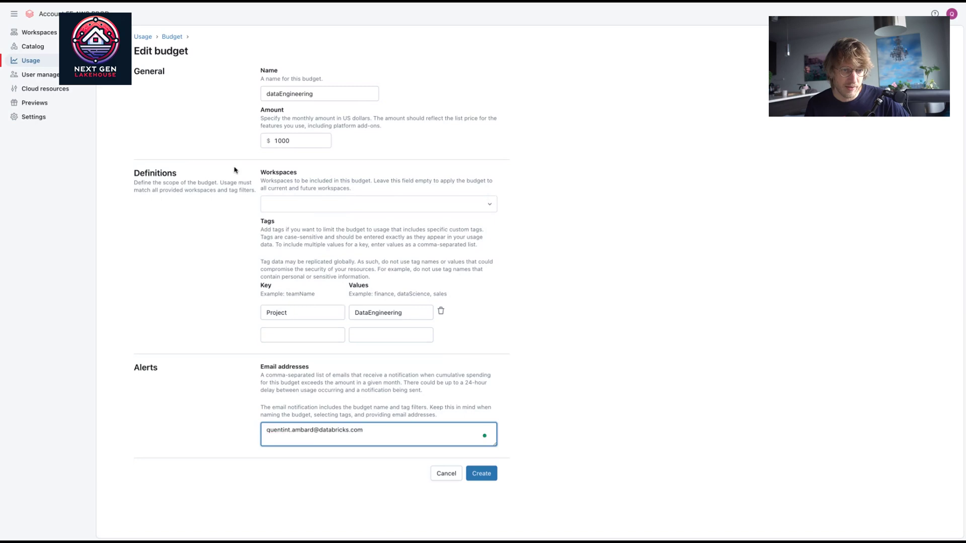
left_click(322, 141)
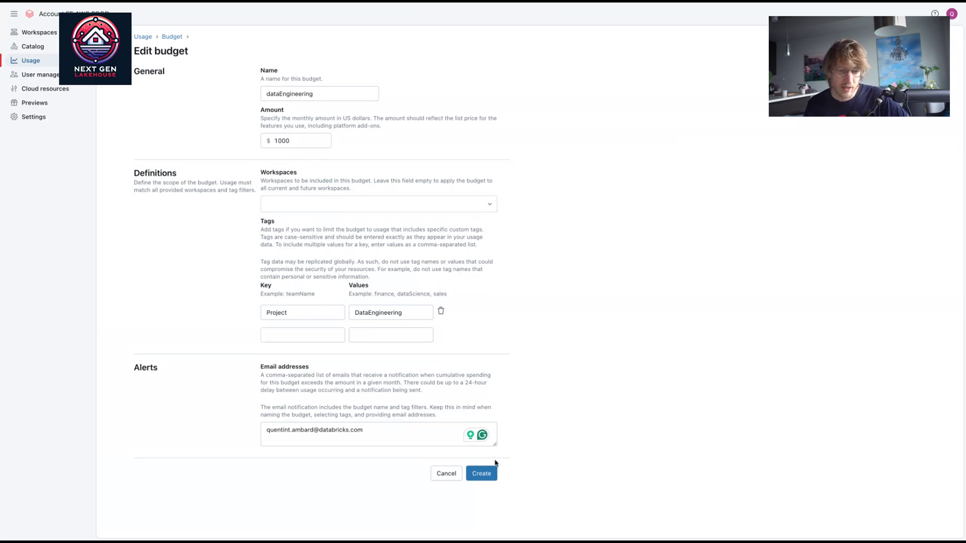
left_click(493, 477)
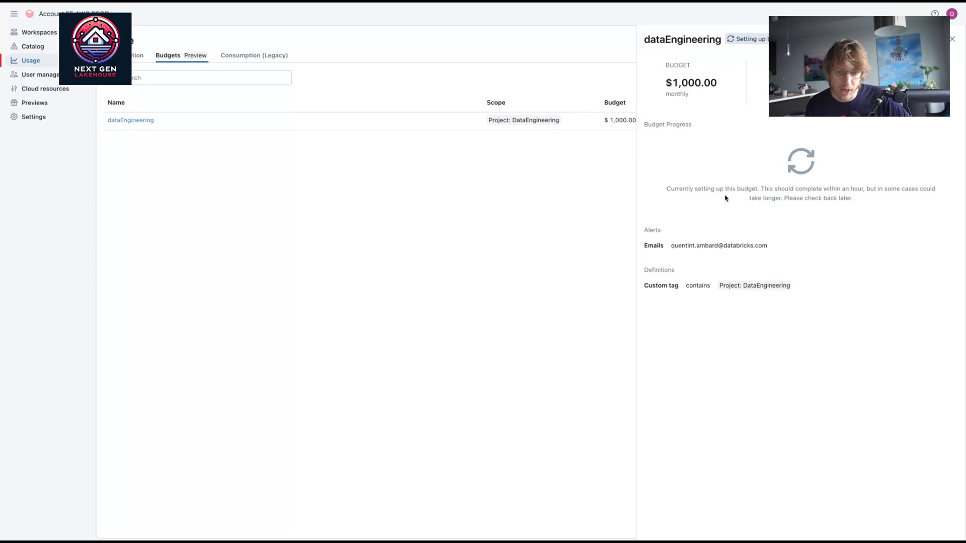
Step: Inspect the dataEngineering budget's setup status and alert e-mail, then go back to the Usage overview
left_click_drag(762, 176, 876, 222)
left_click(871, 215)
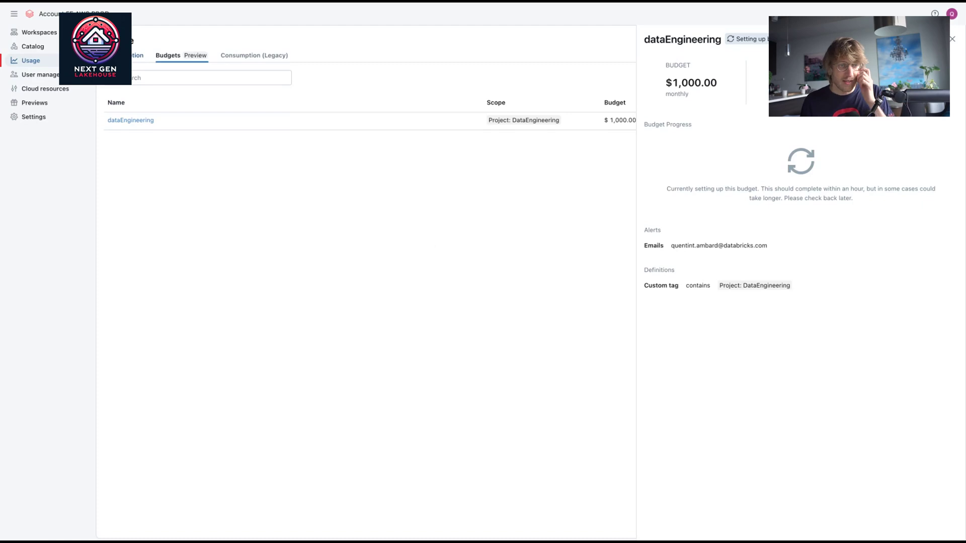
left_click(136, 78)
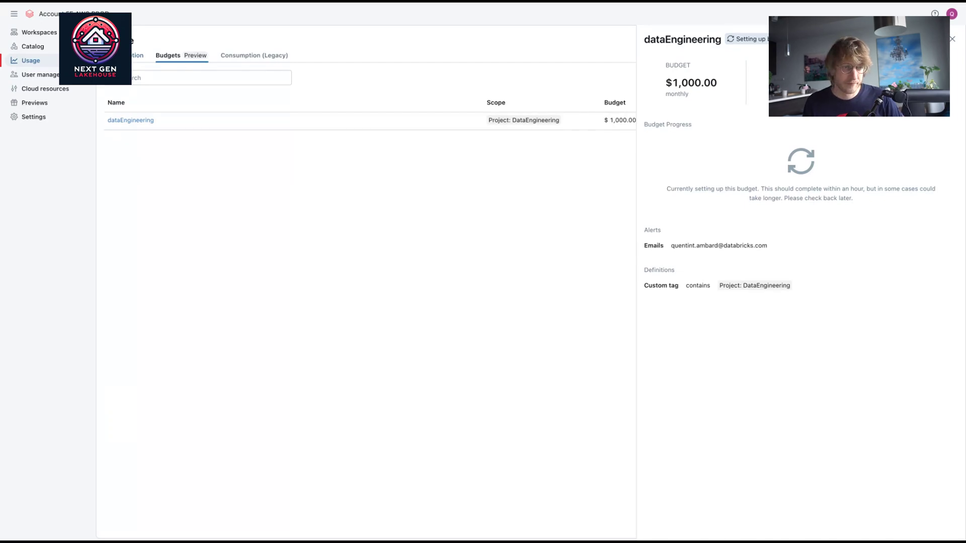
triple_click(761, 247)
left_click(773, 247)
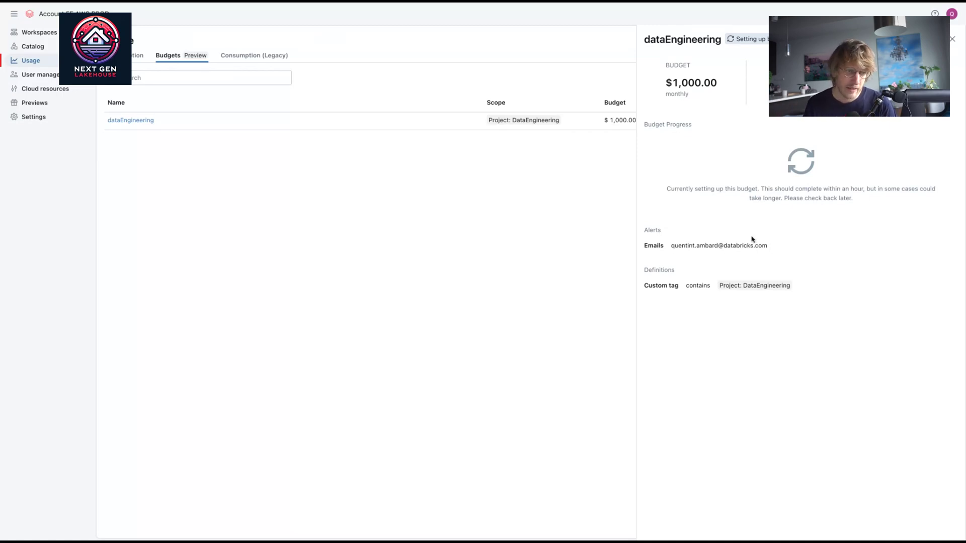
left_click(141, 57)
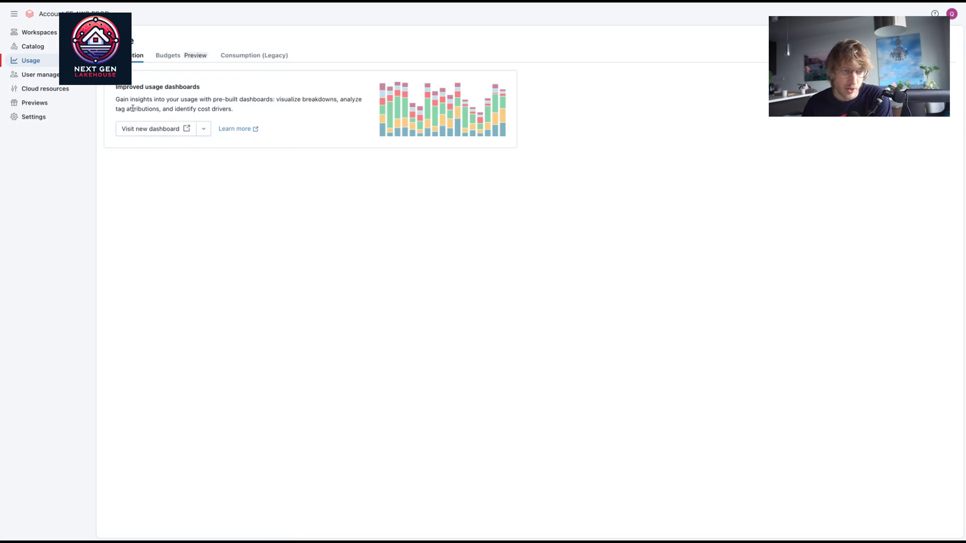
Step: Open the new Account Usage Dashboard charting weekly usage by billing origin product
left_click(172, 132)
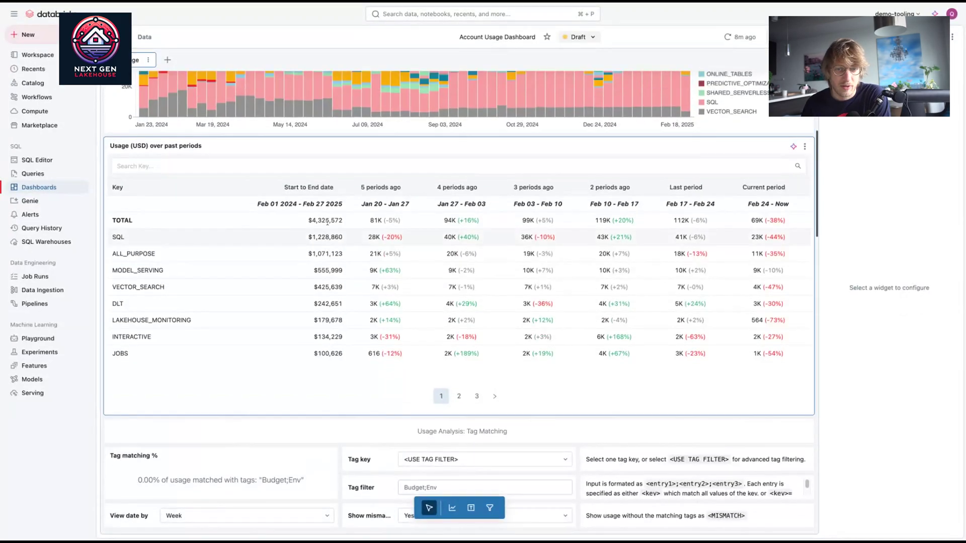
scroll(328, 216, "up", 5)
left_click(326, 135)
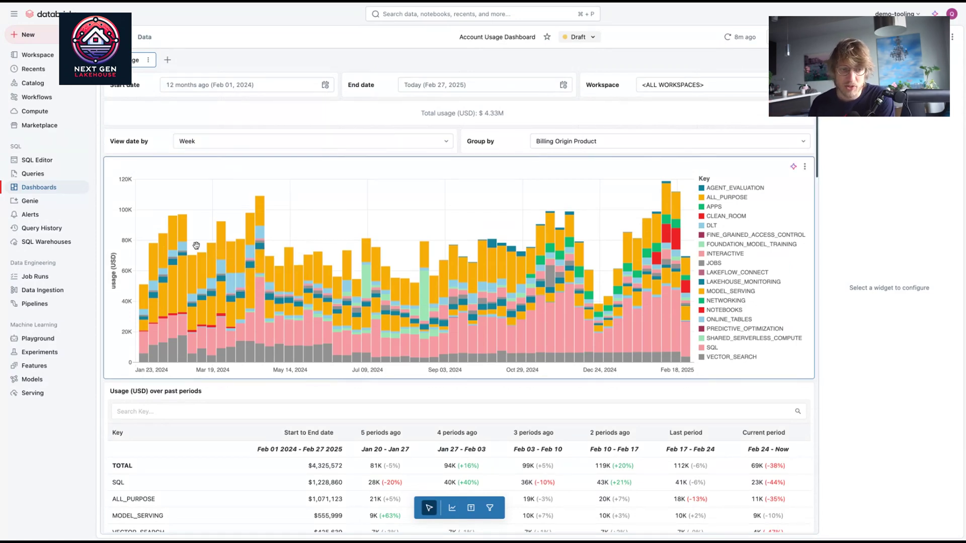
Step: Select the Group by filter and scroll down to the Tag Matching section showing 0.00% matched
left_click(708, 141)
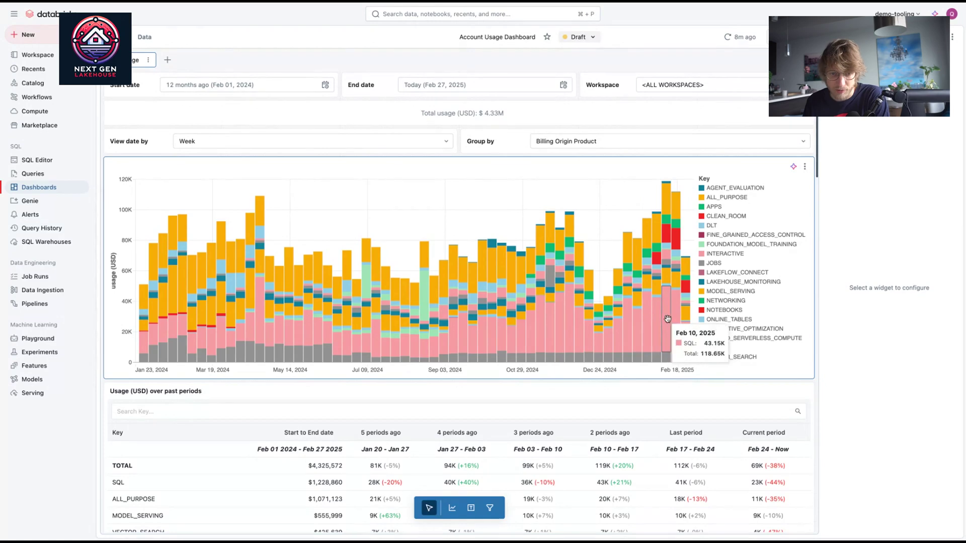
scroll(755, 307, "down", 5)
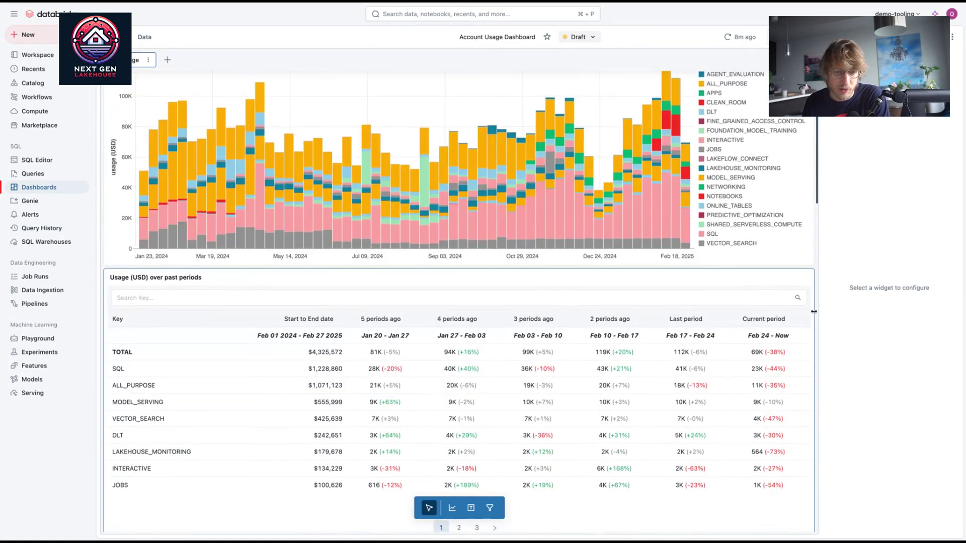
scroll(779, 301, "down", 7)
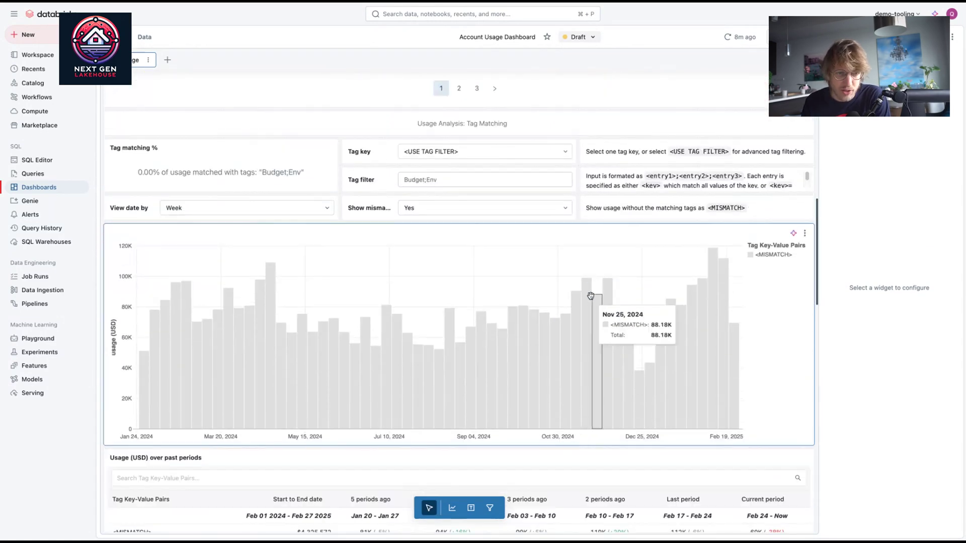
Step: Check the Tag key choices without changing them and scroll through the Top Spending charts
left_click(508, 156)
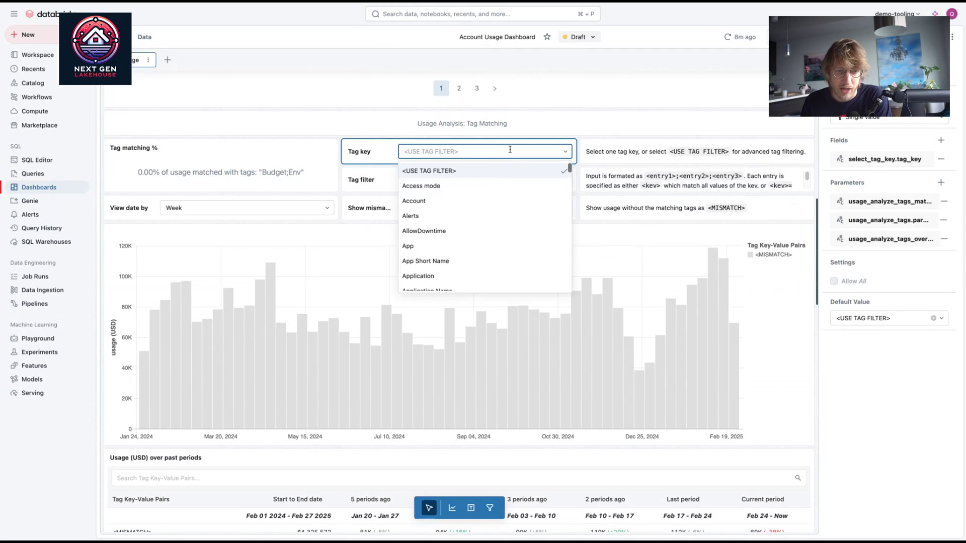
left_click(509, 152)
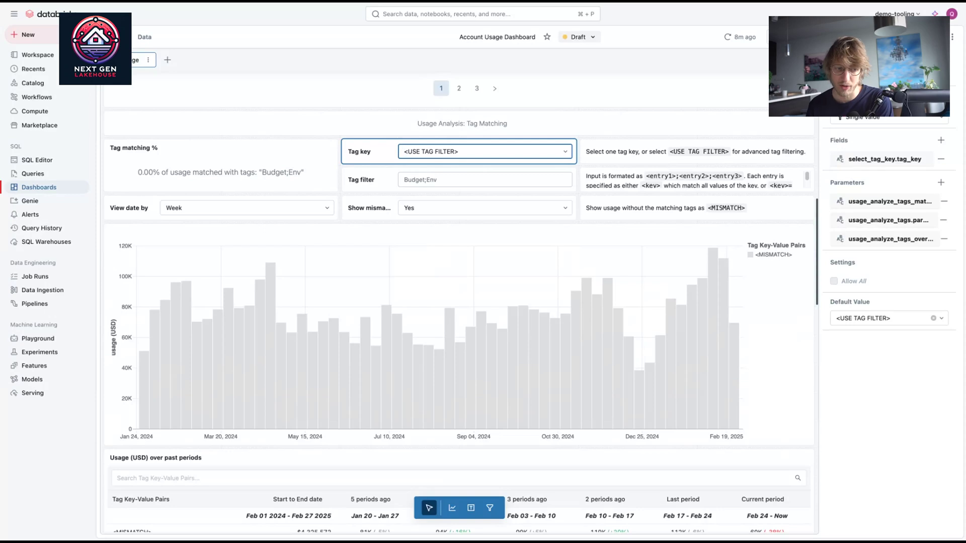
scroll(780, 320, "down", 7)
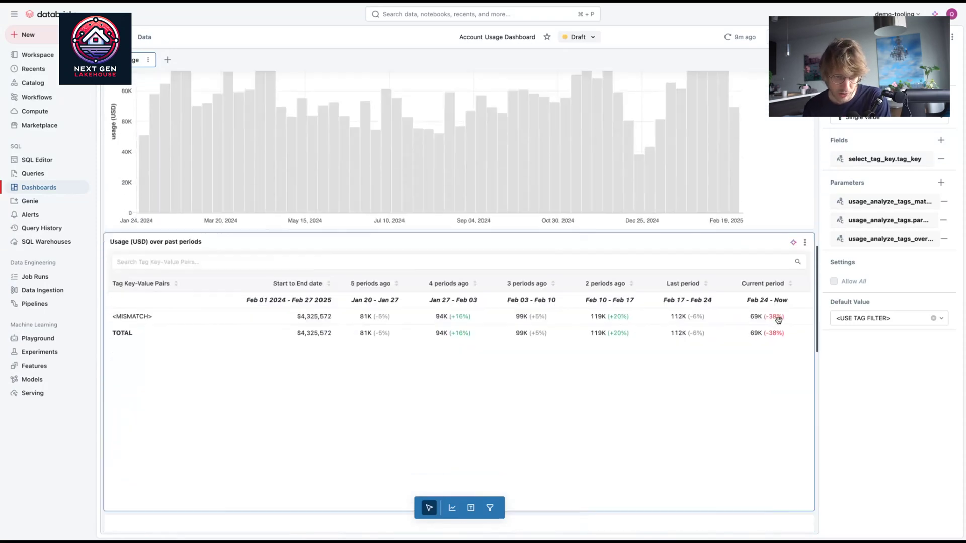
scroll(780, 320, "down", 4)
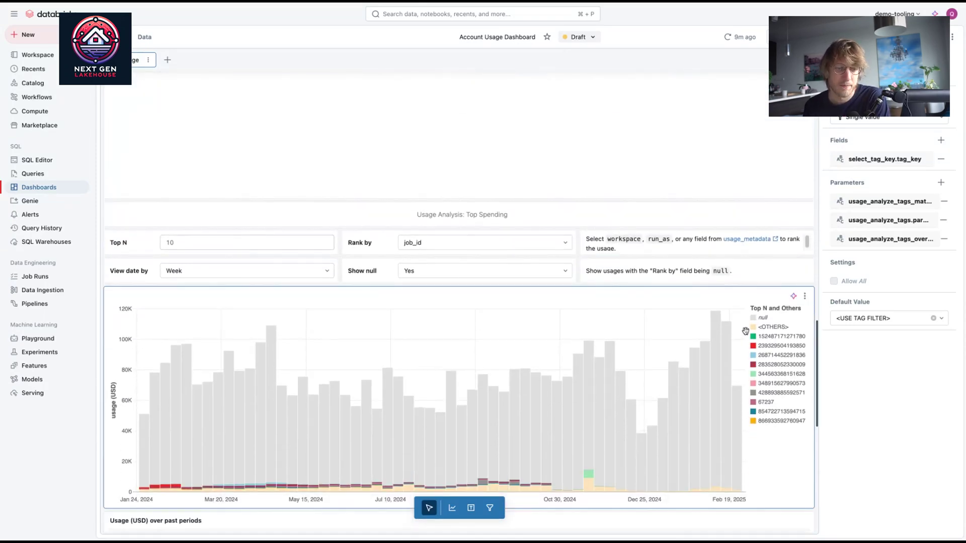
scroll(367, 155, "up", 20)
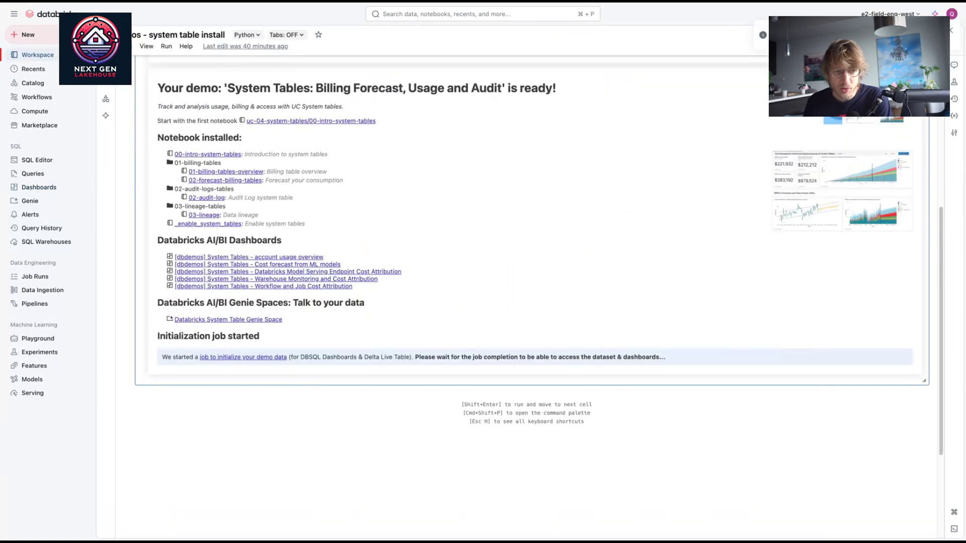
scroll(397, 251, "up", 6)
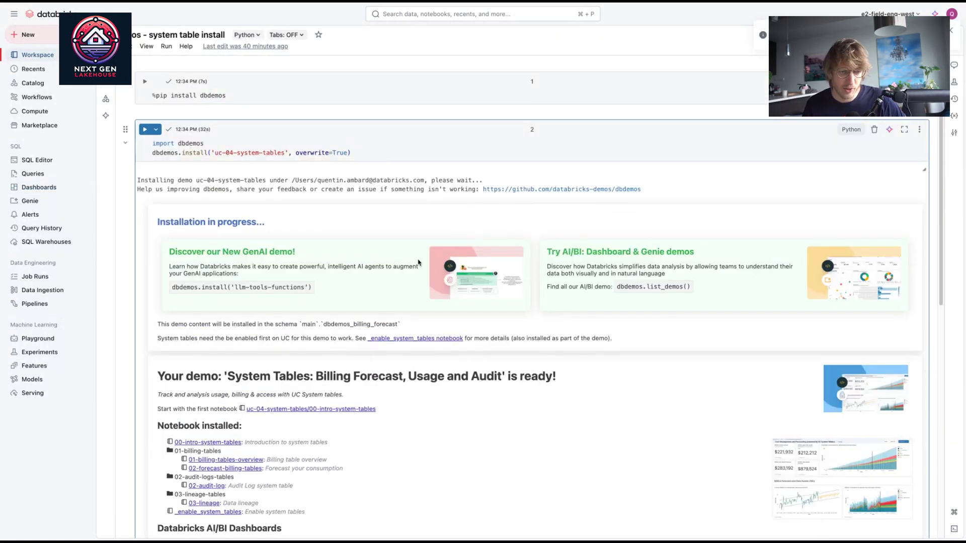
Step: Scroll the dbdemos install notebook output to the list of installed AI/BI dashboards
scroll(419, 262, "down", 1)
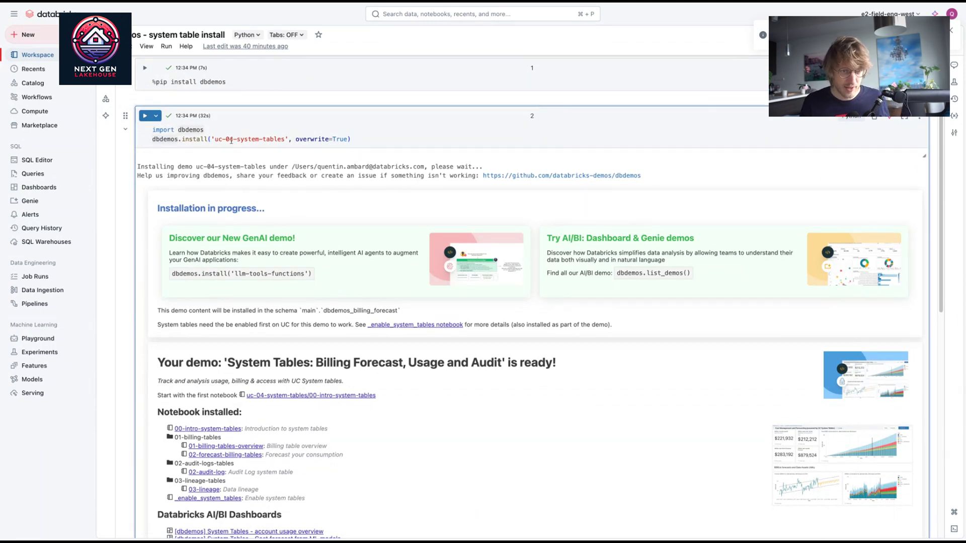
left_click_drag(230, 139, 292, 136)
left_click(273, 139)
scroll(274, 140, "down", 3)
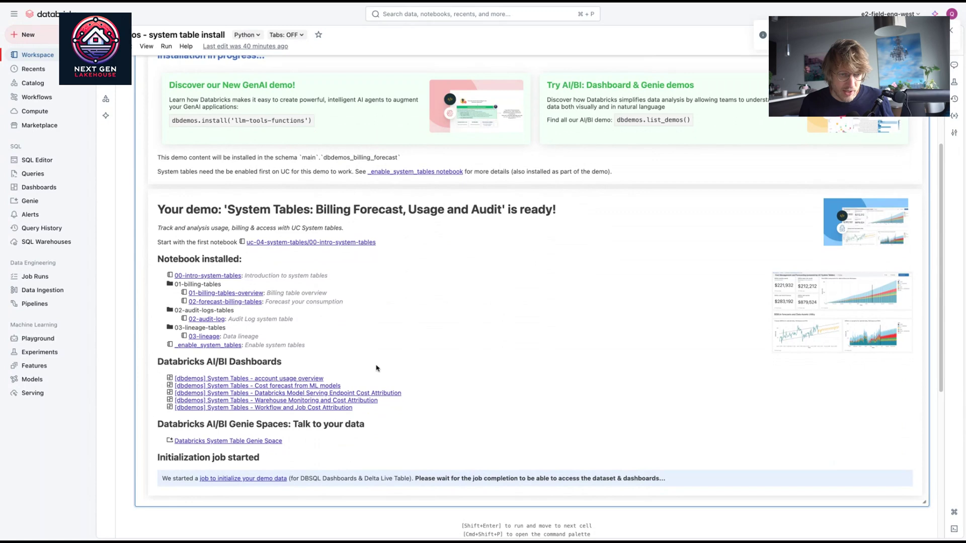
left_click_drag(376, 369, 433, 413)
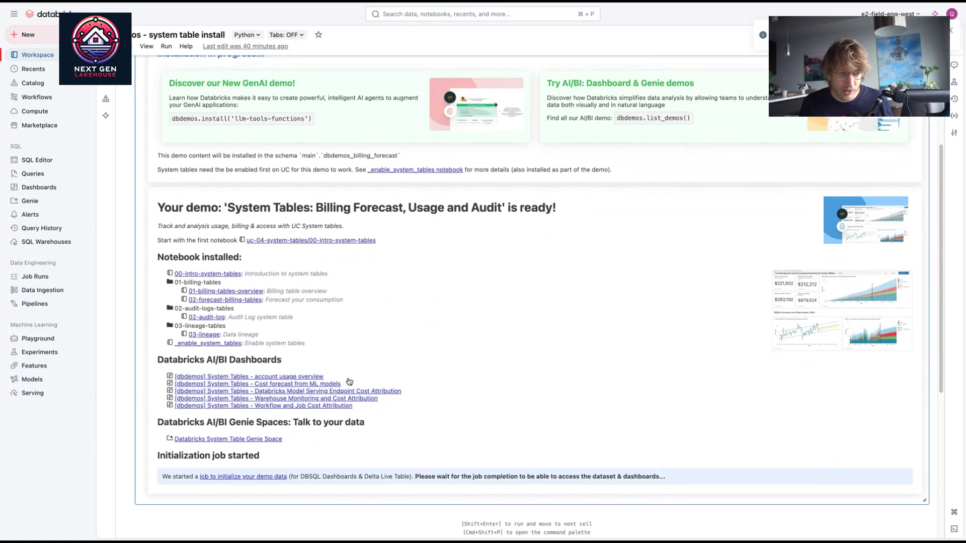
triple_click(369, 373)
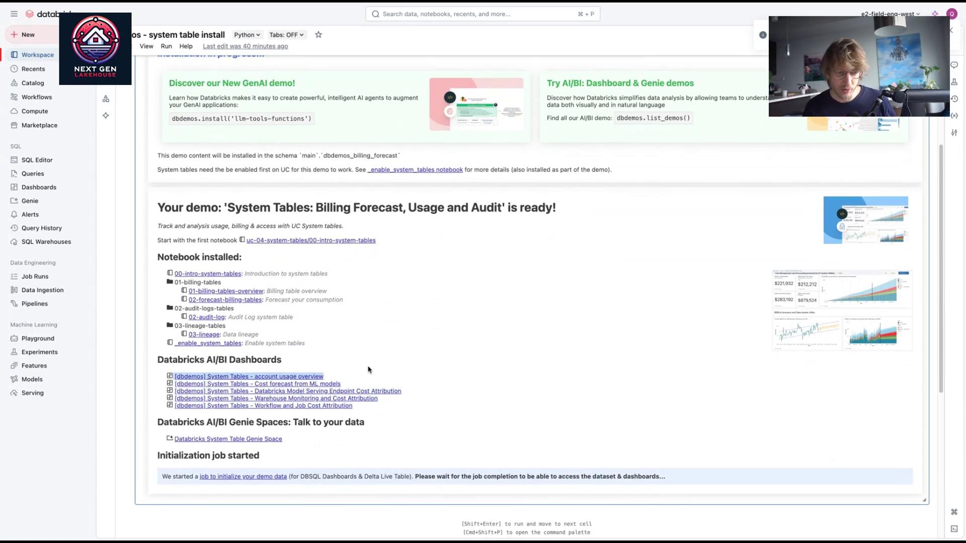
triple_click(407, 383)
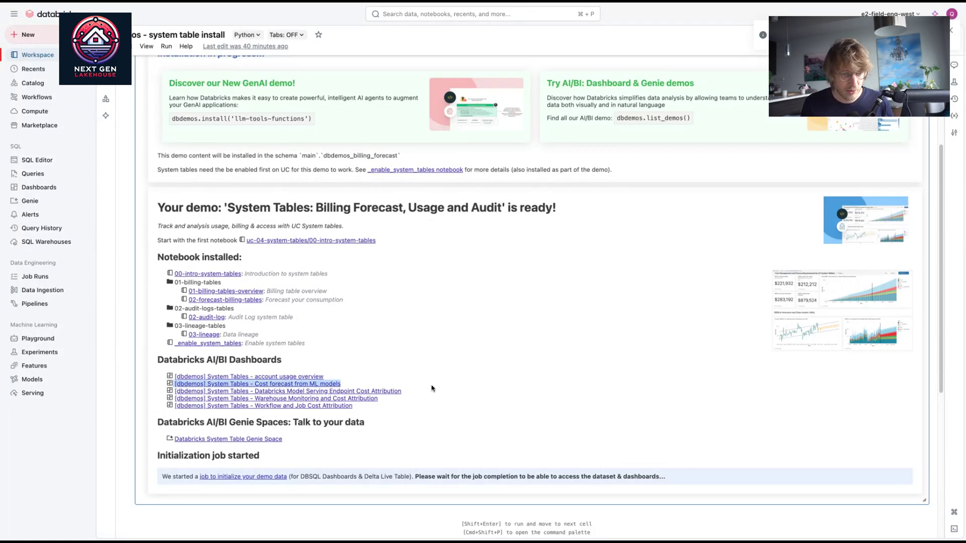
left_click(445, 406)
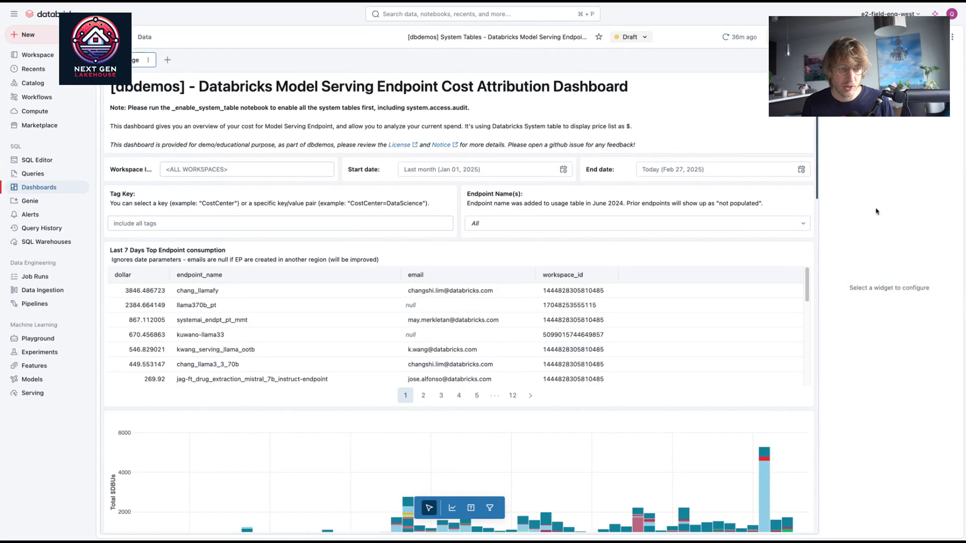
Step: Scroll the Model Serving dashboard down to the daily consumption by serving type and top 10 endpoint charts
scroll(795, 322, "down", 3)
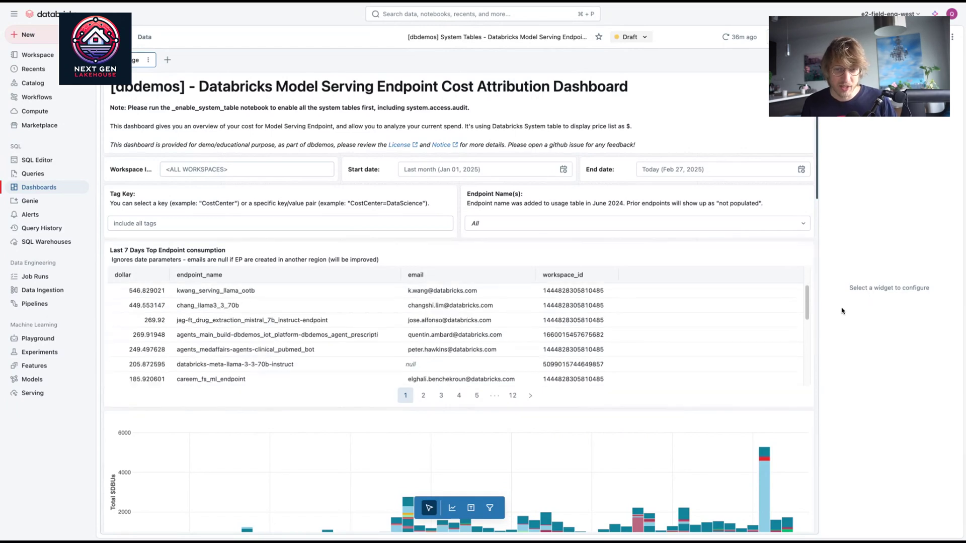
scroll(751, 156, "down", 2)
scroll(705, 135, "down", 5)
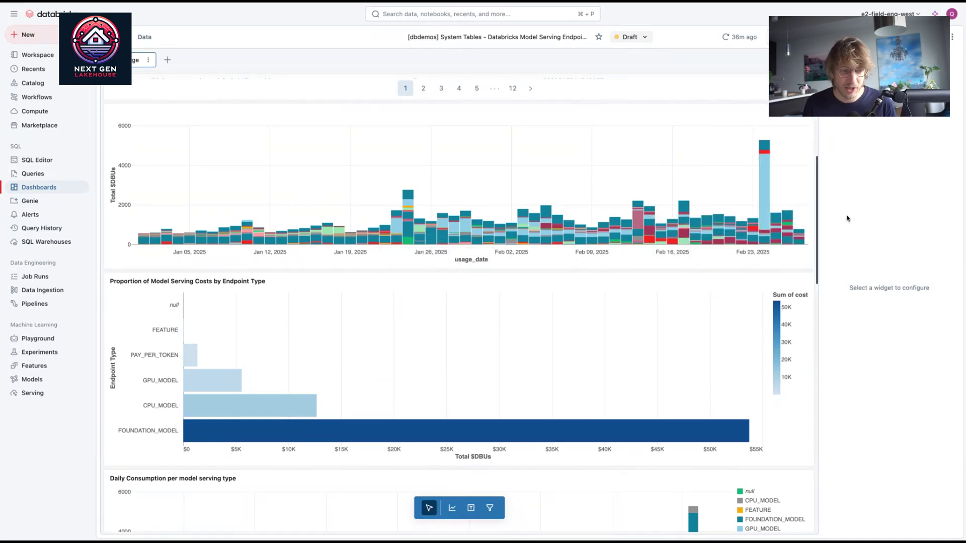
scroll(293, 293, "down", 1)
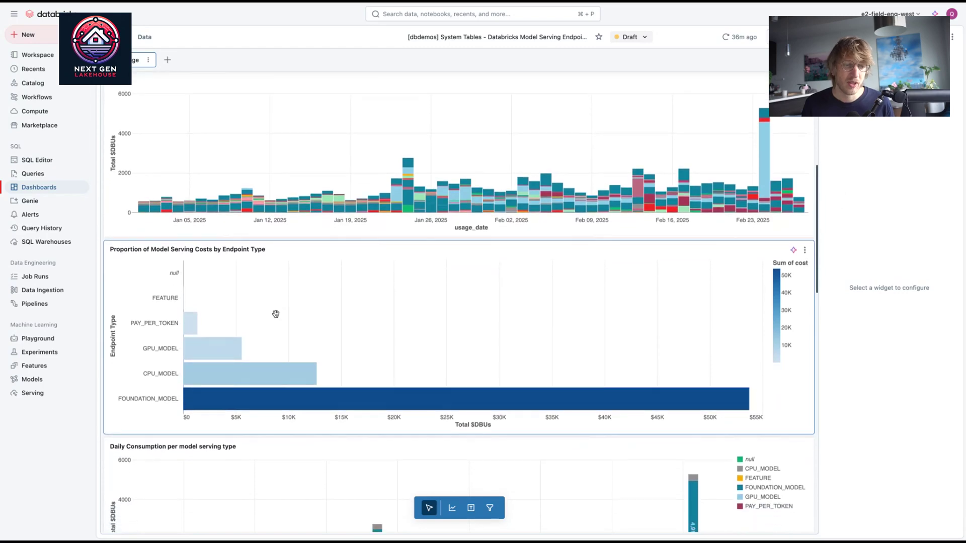
scroll(276, 398, "down", 1)
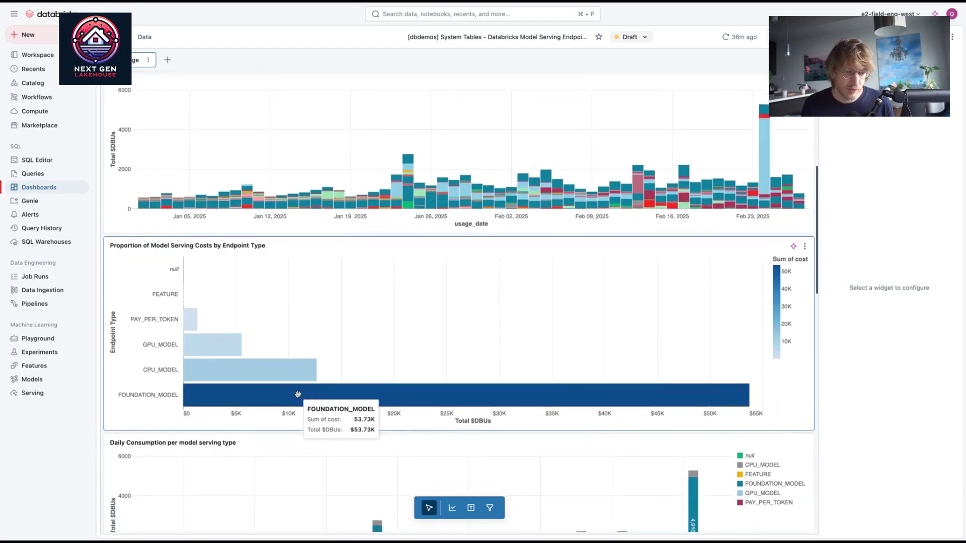
scroll(276, 391, "down", 4)
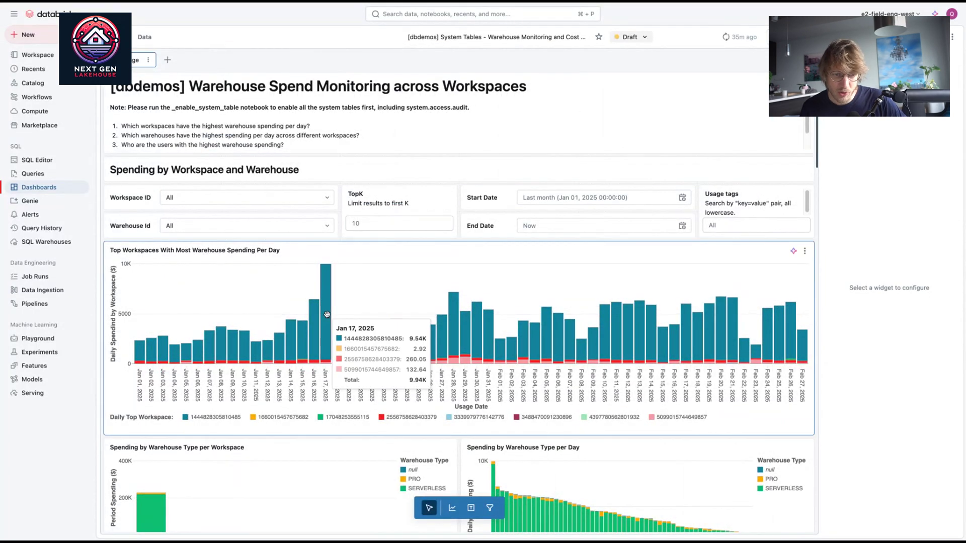
Step: Scroll the Warehouse Spend Monitoring dashboard to its warehouse-type and Top Warehouses charts
scroll(850, 355, "down", 4)
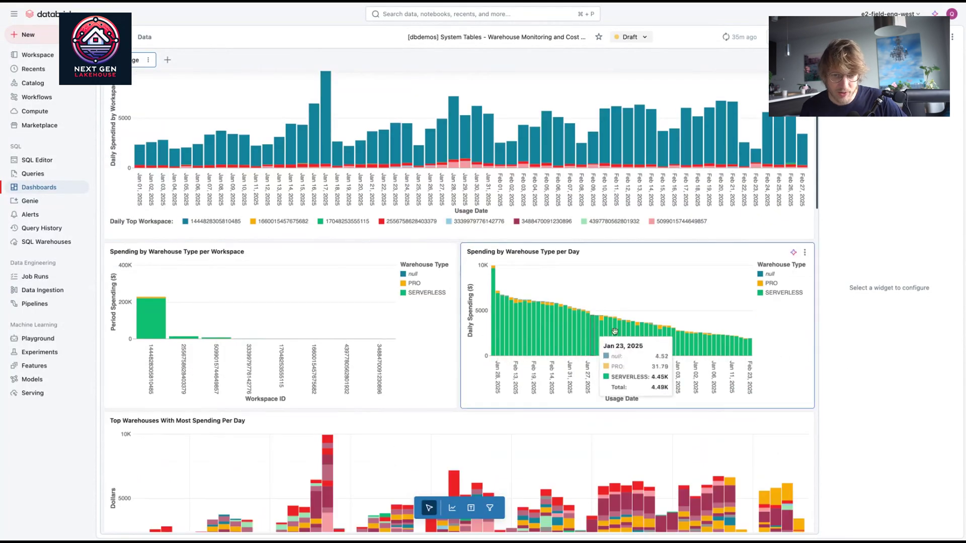
scroll(272, 454, "down", 3)
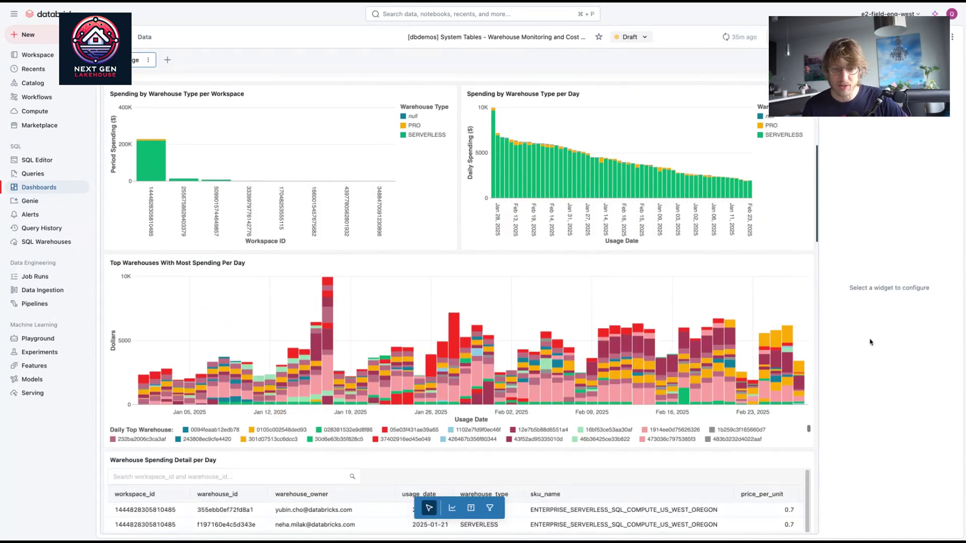
scroll(619, 318, "up", 1)
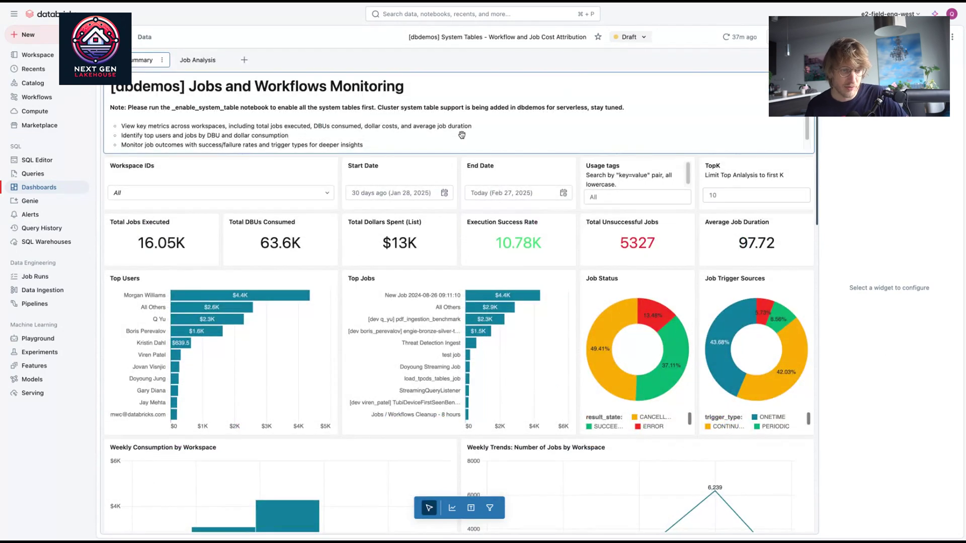
Step: Scroll the Jobs and Workflows Monitoring dashboard to the weekly and daily consumption by workspace charts
scroll(682, 321, "down", 4)
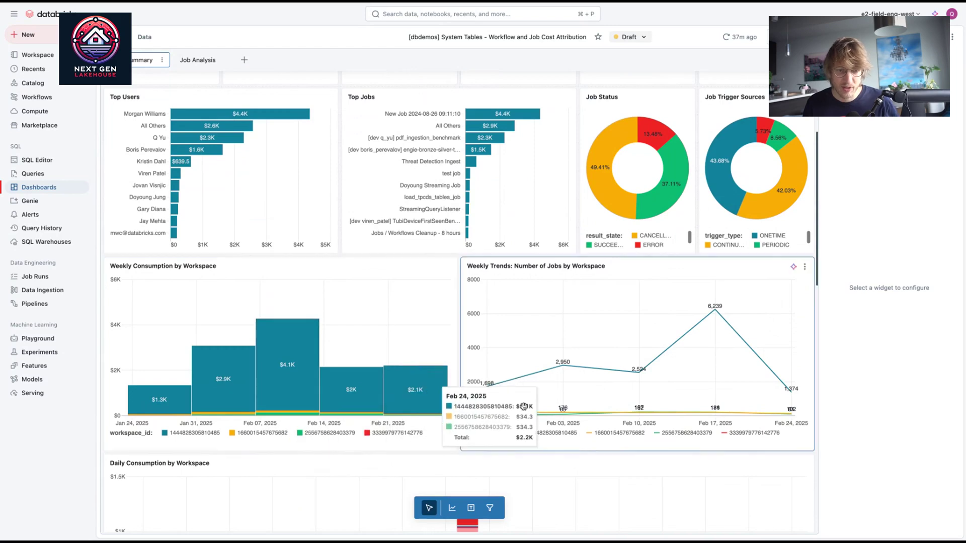
scroll(657, 413, "down", 2)
scroll(657, 413, "down", 7)
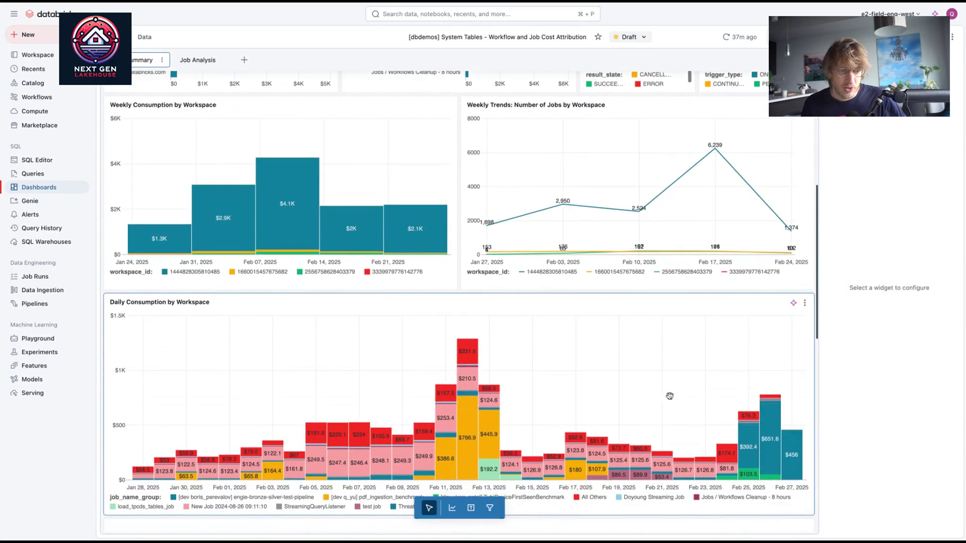